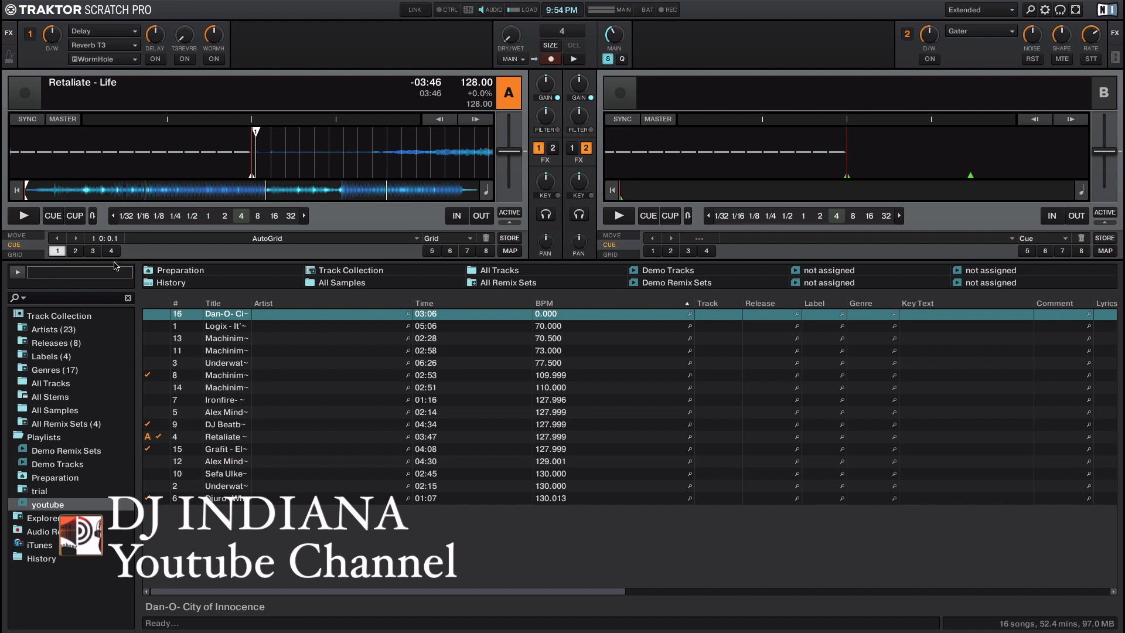
- Create a new folder named "house" under Playlists and expand the playlist tree to show its contents
left_click(15, 437)
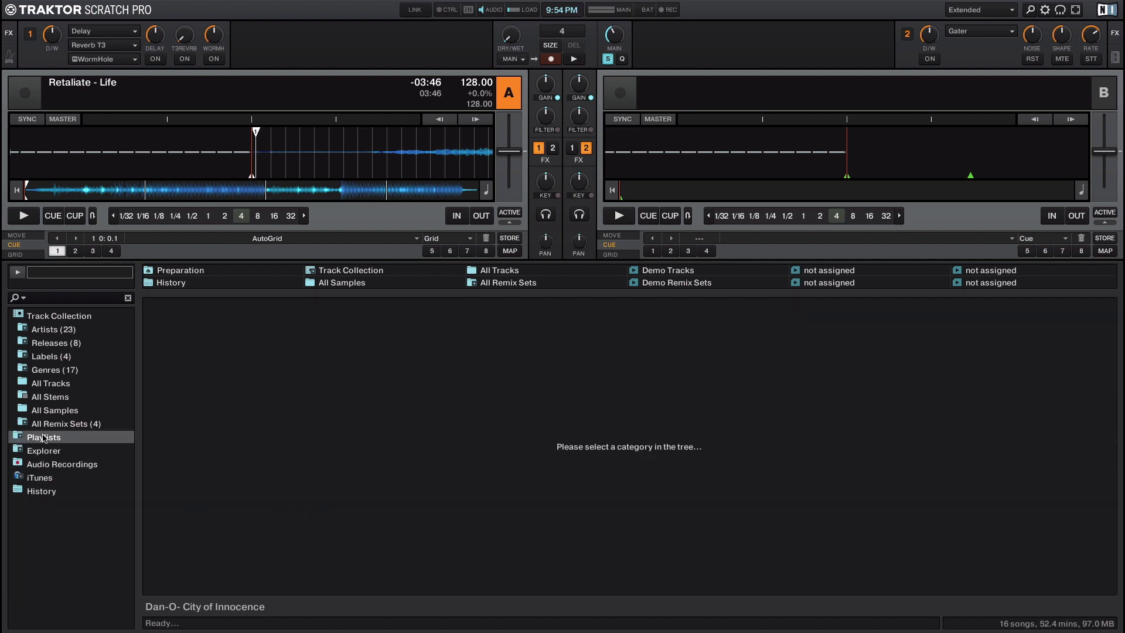
right_click(44, 439)
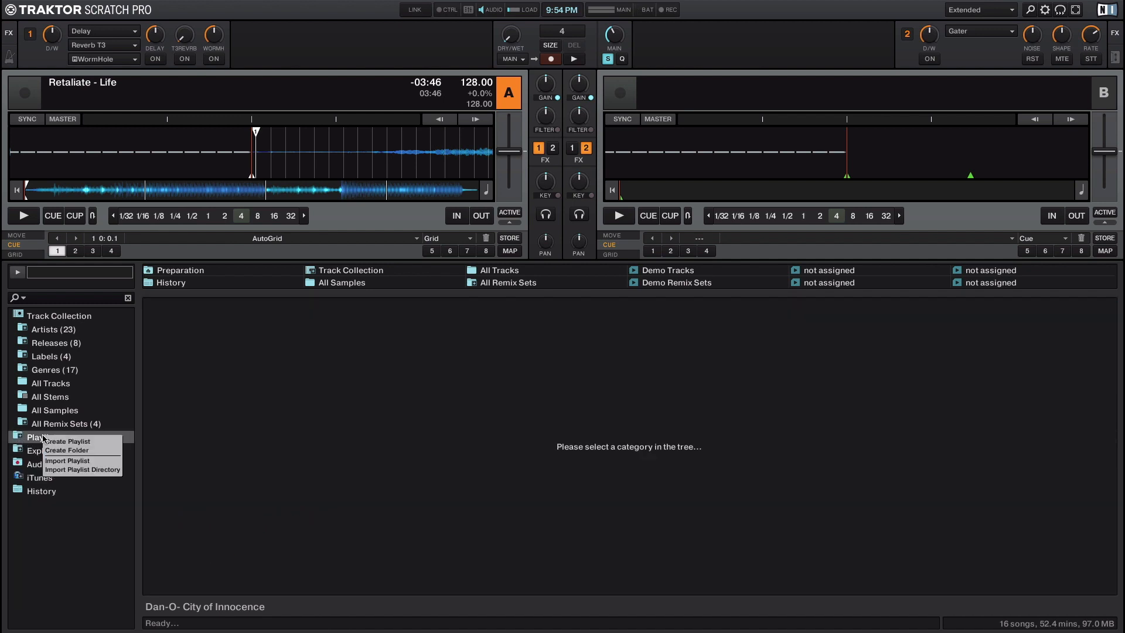
left_click(79, 450)
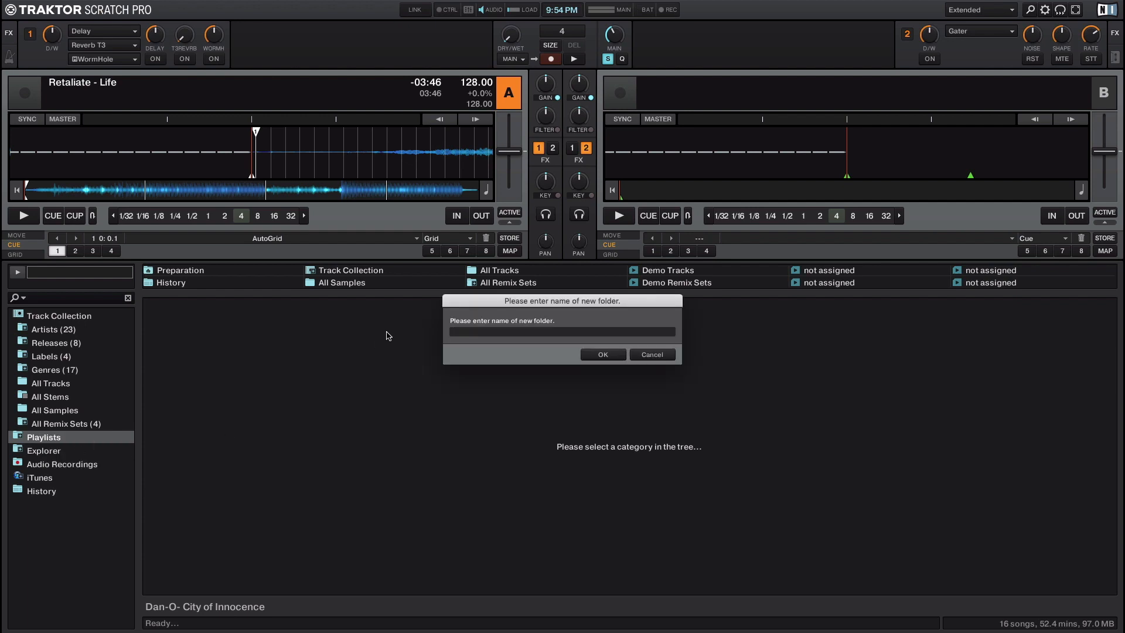
key("Return")
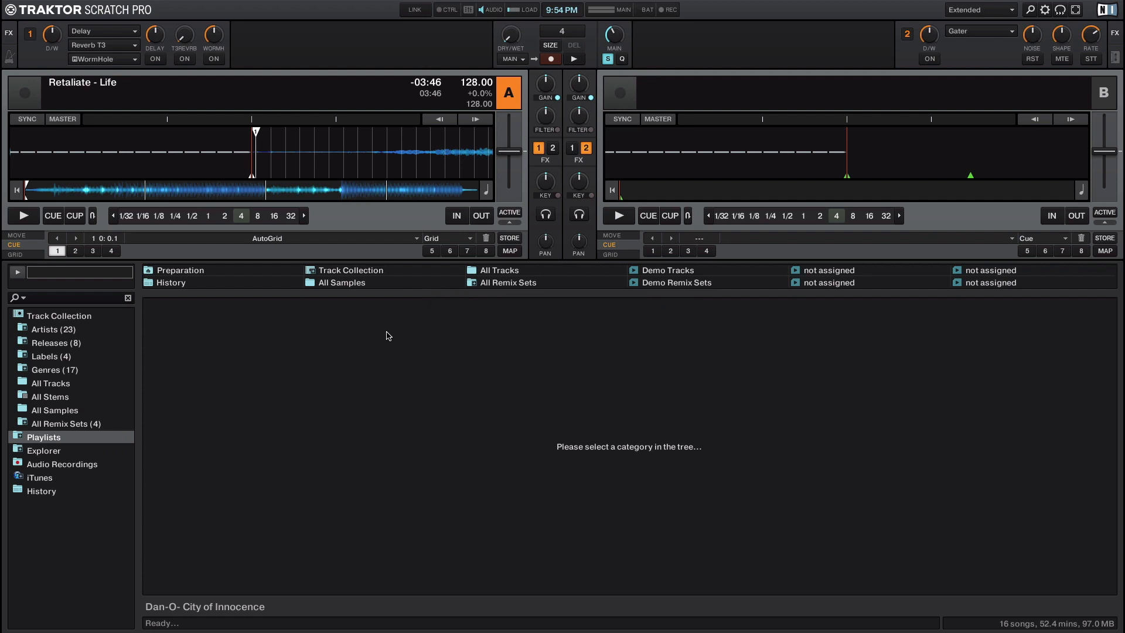
left_click(18, 437)
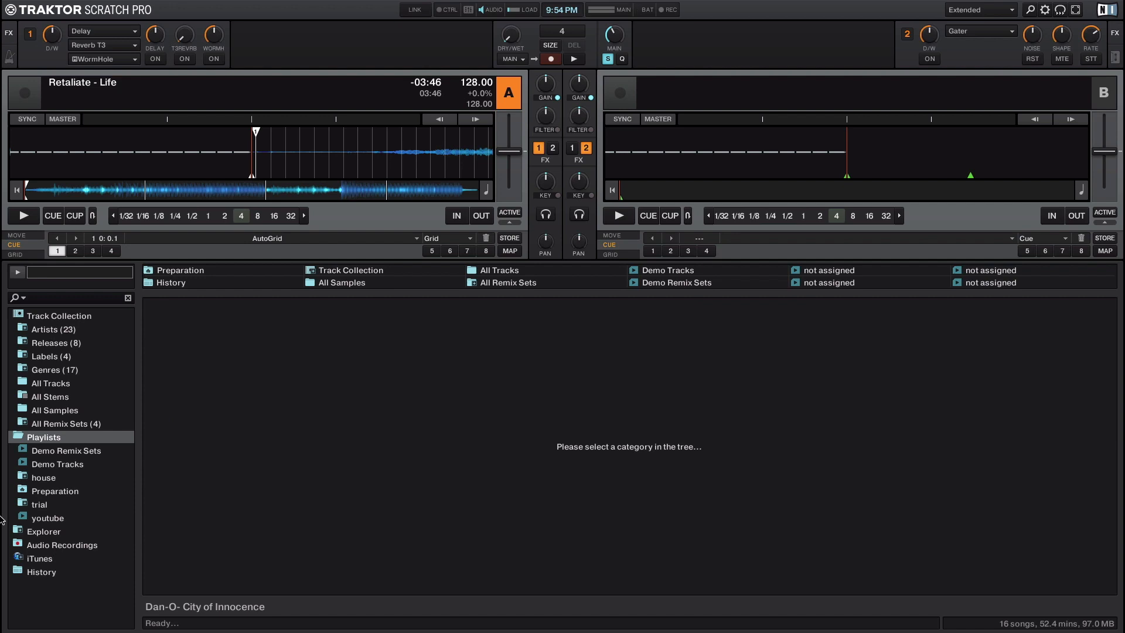
- Create a playlist named "deep house" inside the house folder and open it
right_click(34, 479)
left_click(65, 496)
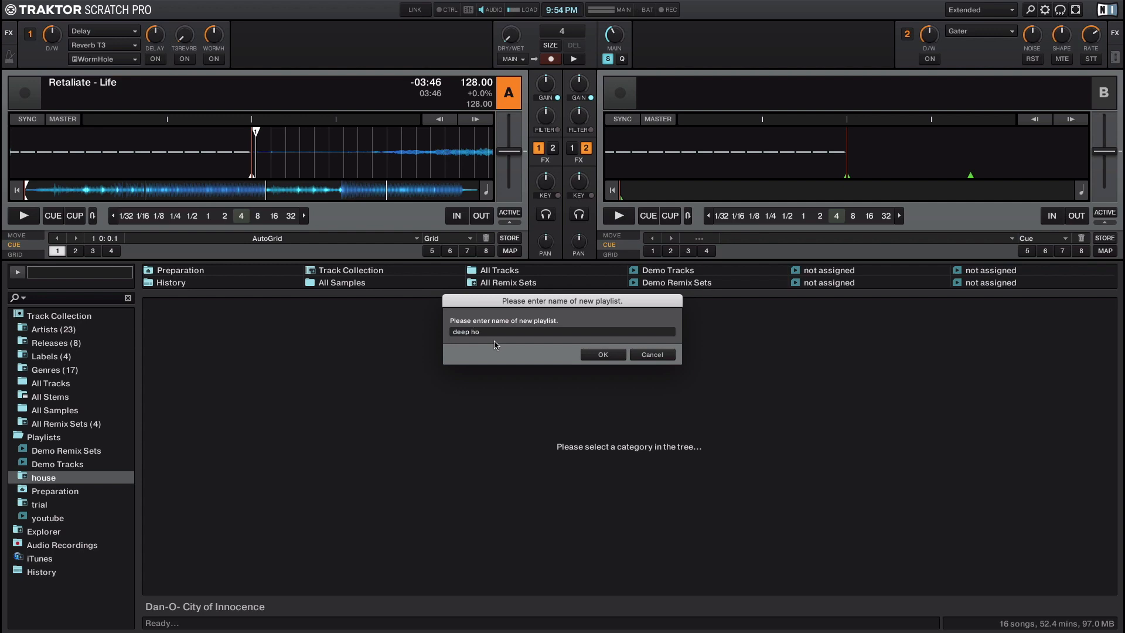
key("Return")
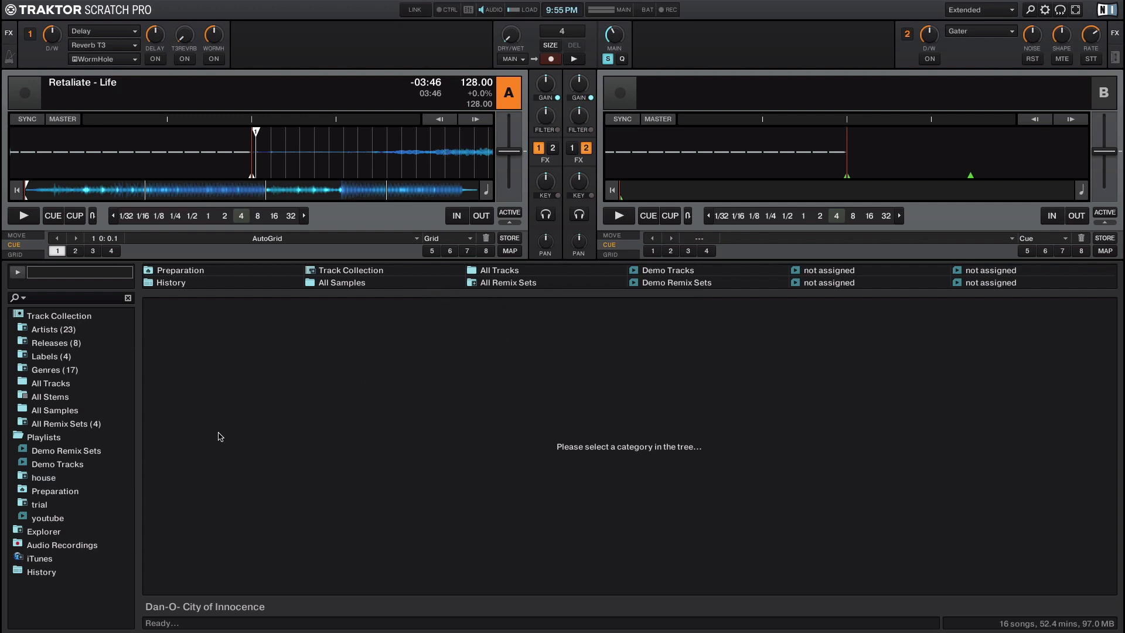
left_click(23, 477)
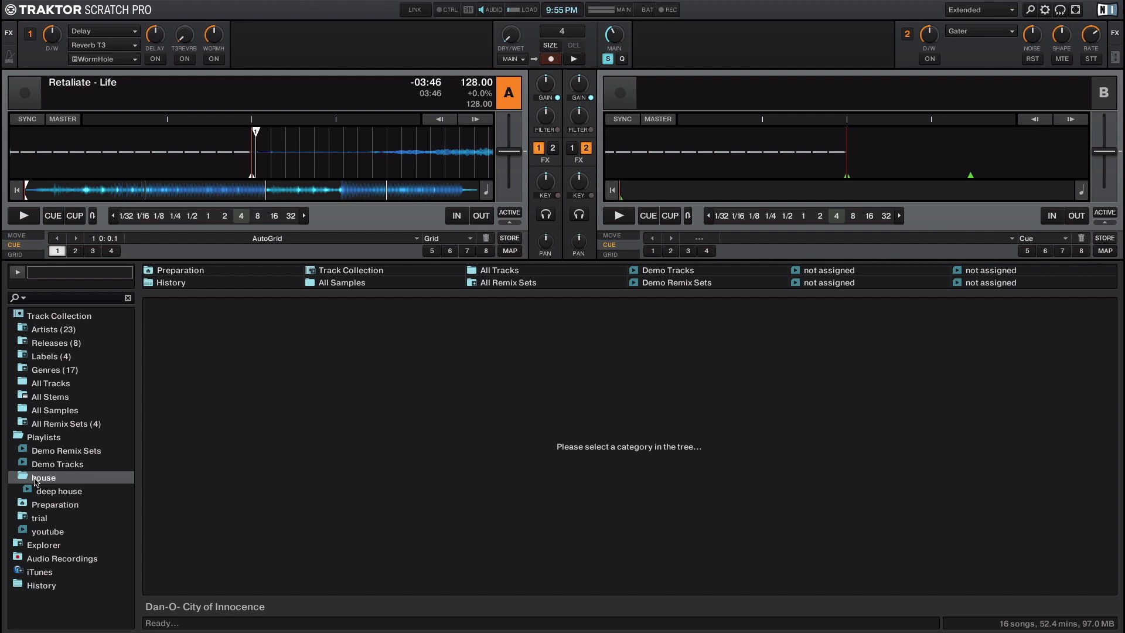
left_click(54, 491)
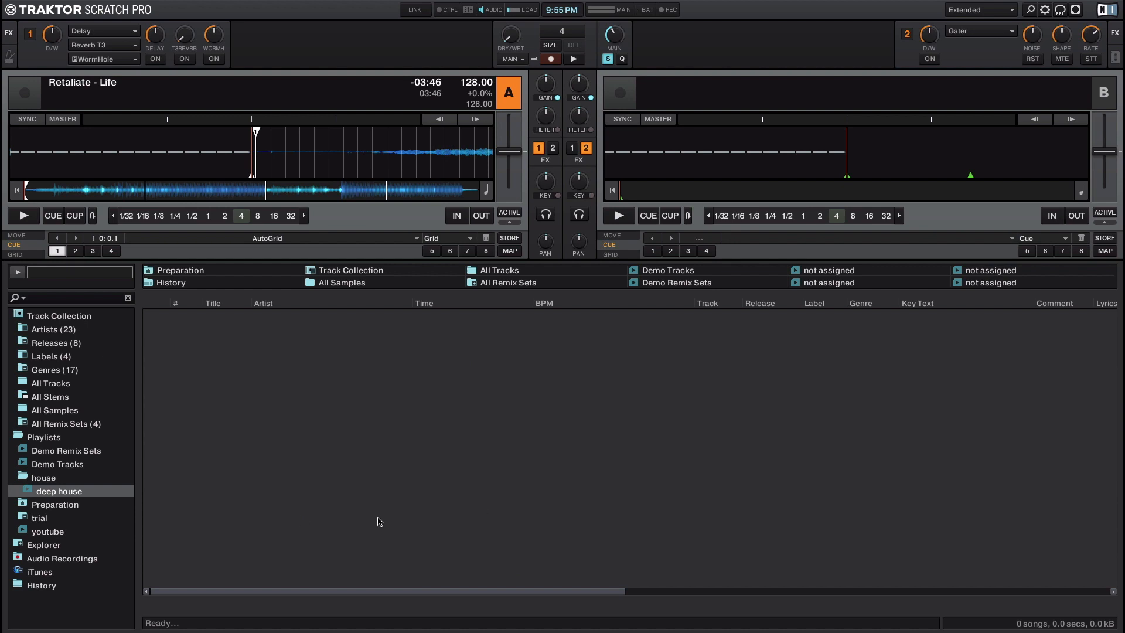
left_click(16, 546)
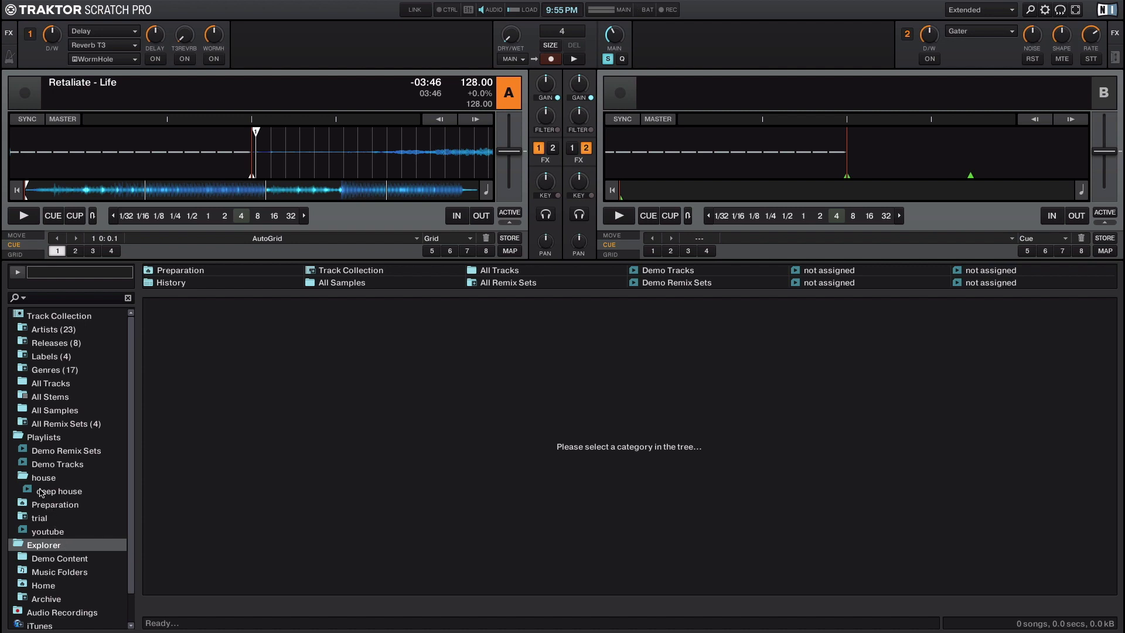
left_click(18, 545)
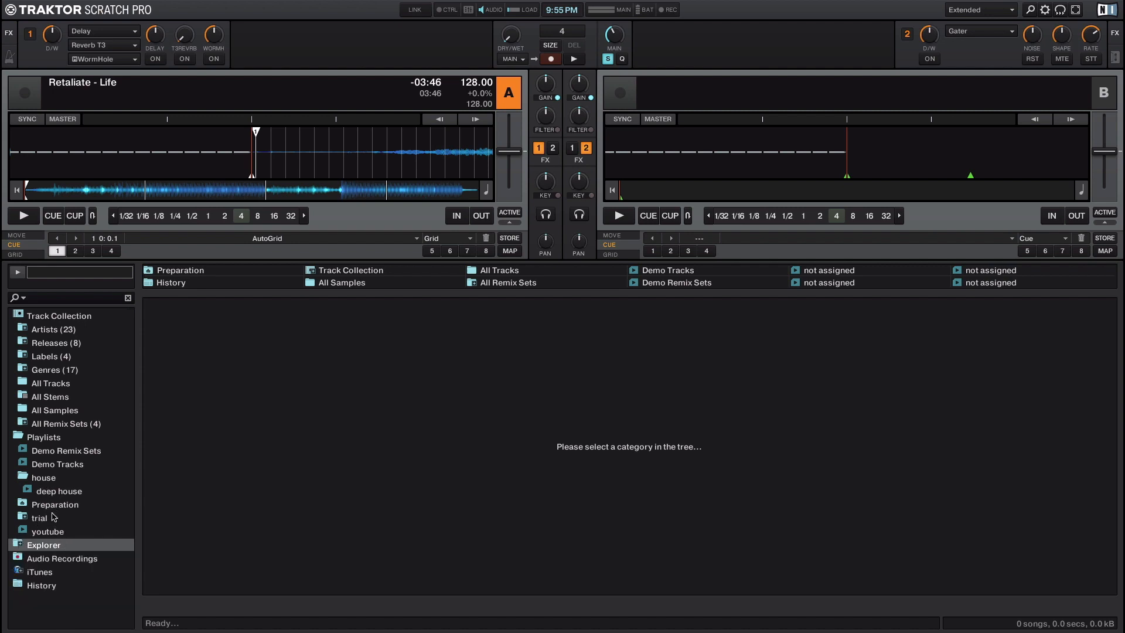
- Open the youtube playlist, select all of its tracks and look at the options available for the whole selection
left_click(59, 532)
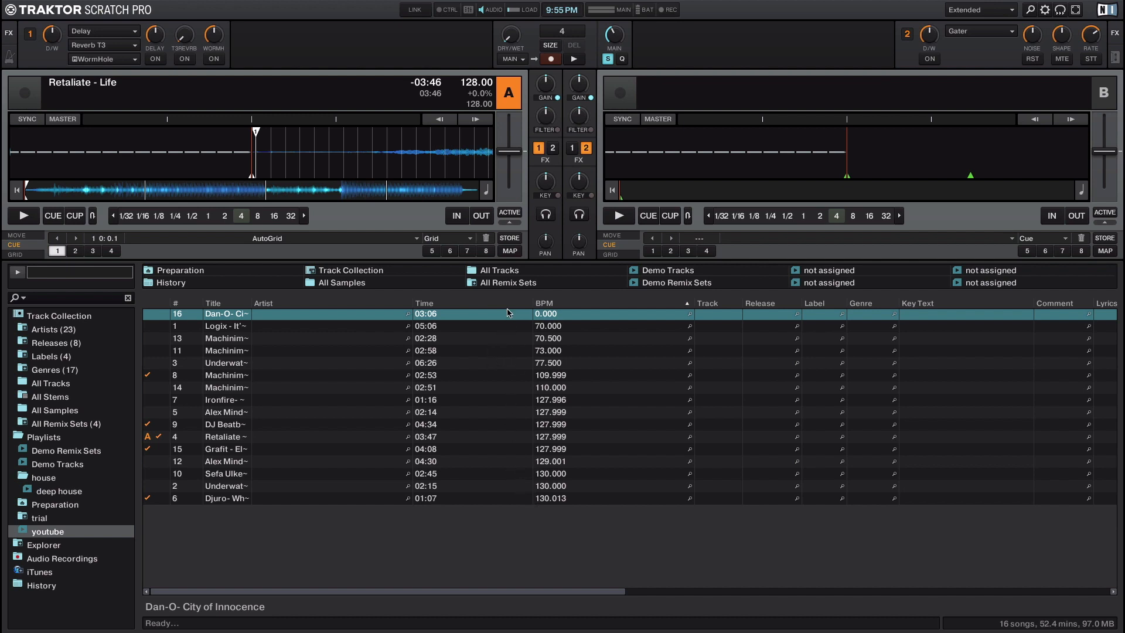
left_click(506, 501, "shift")
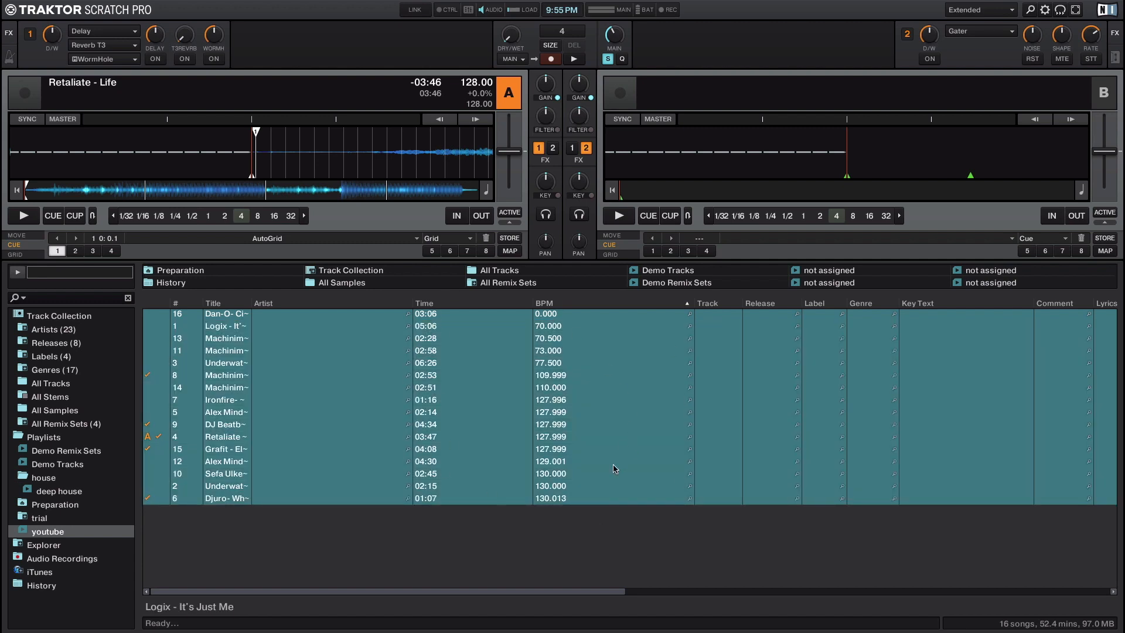
right_click(462, 397)
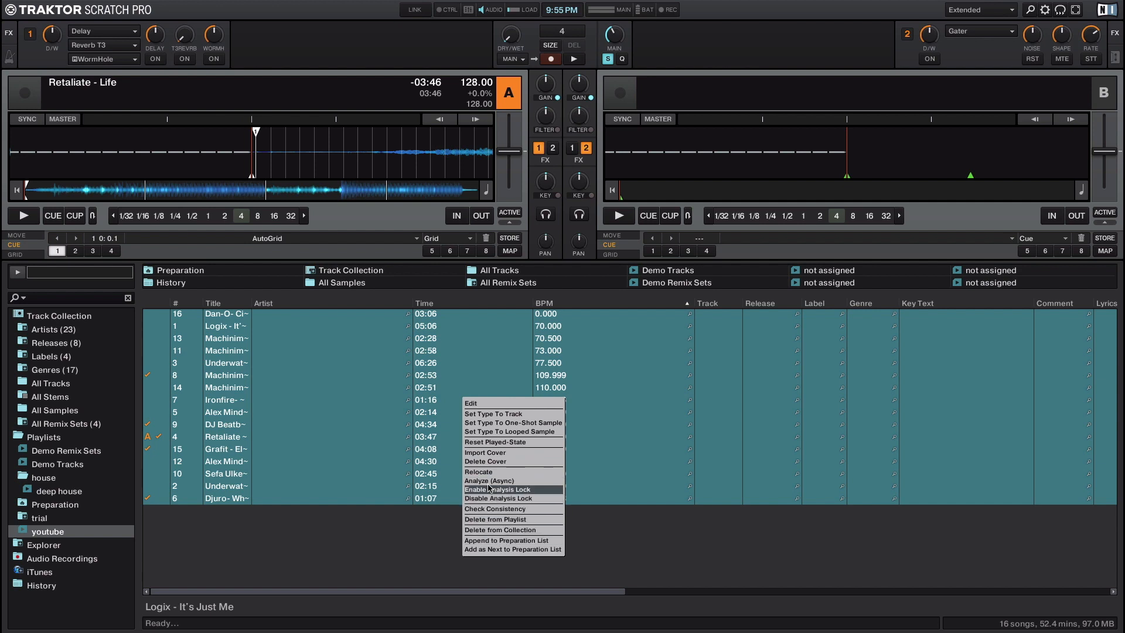
left_click(462, 351)
left_click(495, 328)
- Analyze "Dan-O- City of Innocence" with special settings: BPM range 68 - 135, Set Beatgrid, Key and Parallel Processing enabled
left_click(496, 315)
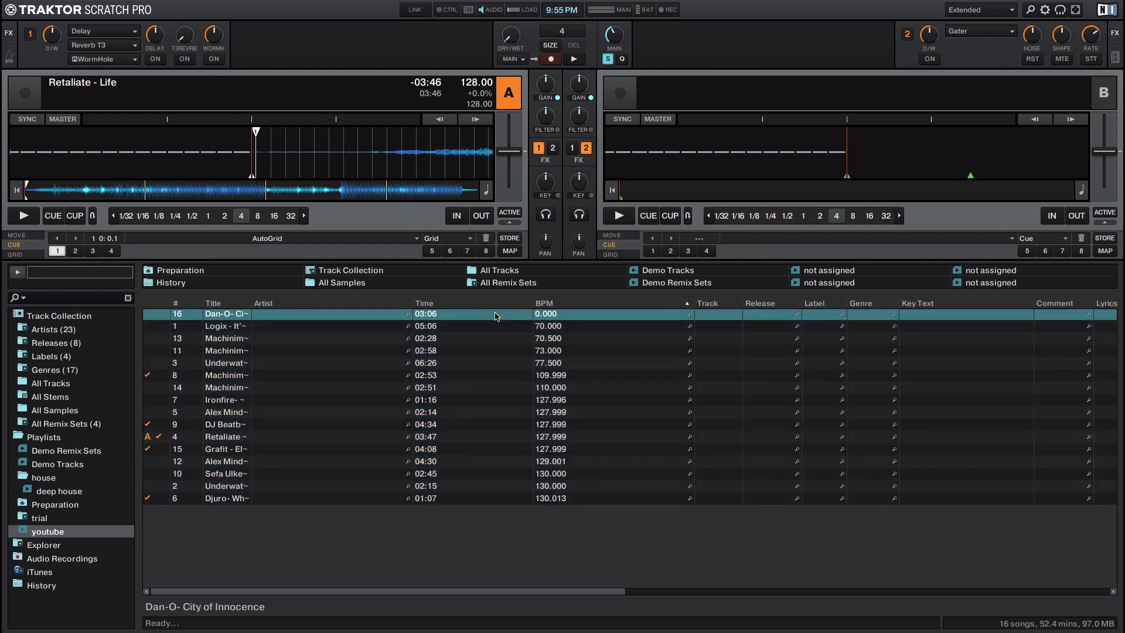
right_click(496, 315)
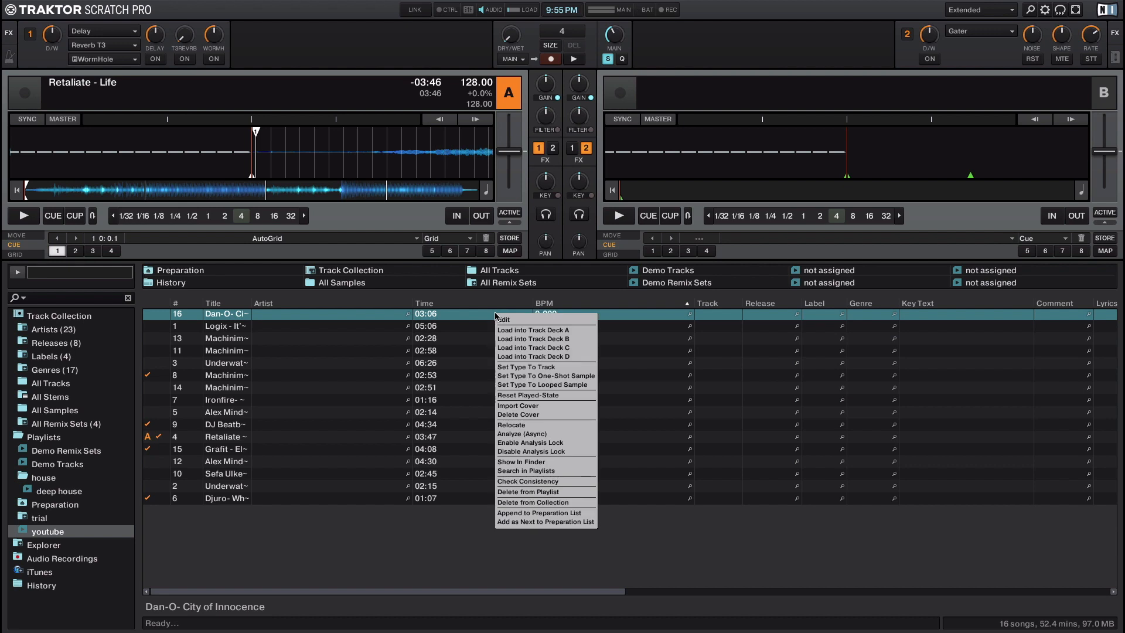
left_click(515, 434)
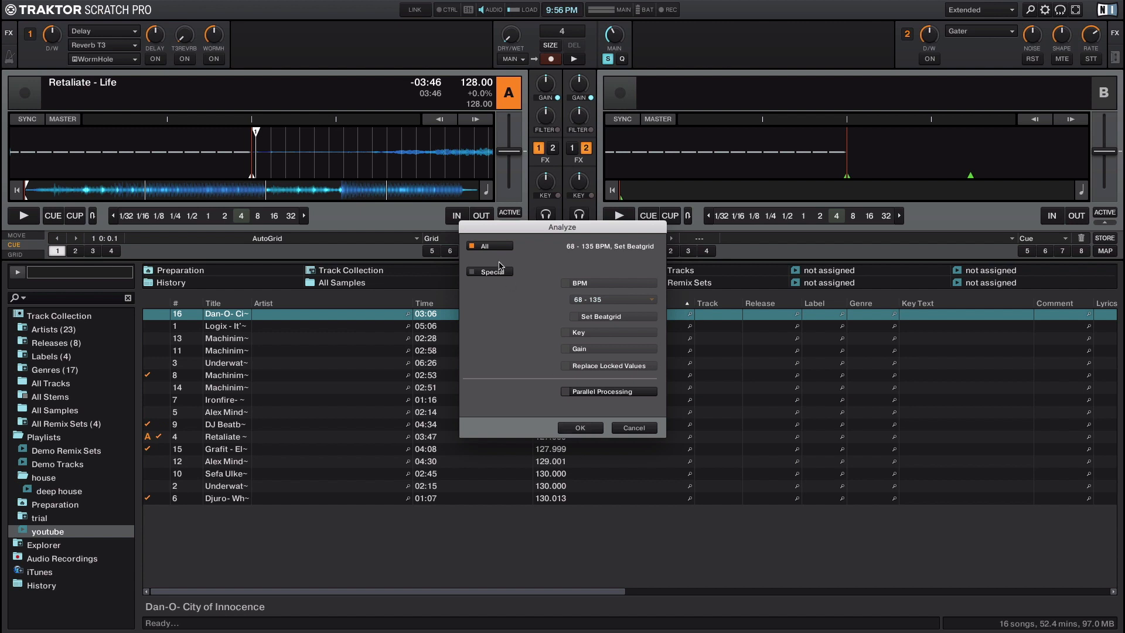
left_click(472, 273)
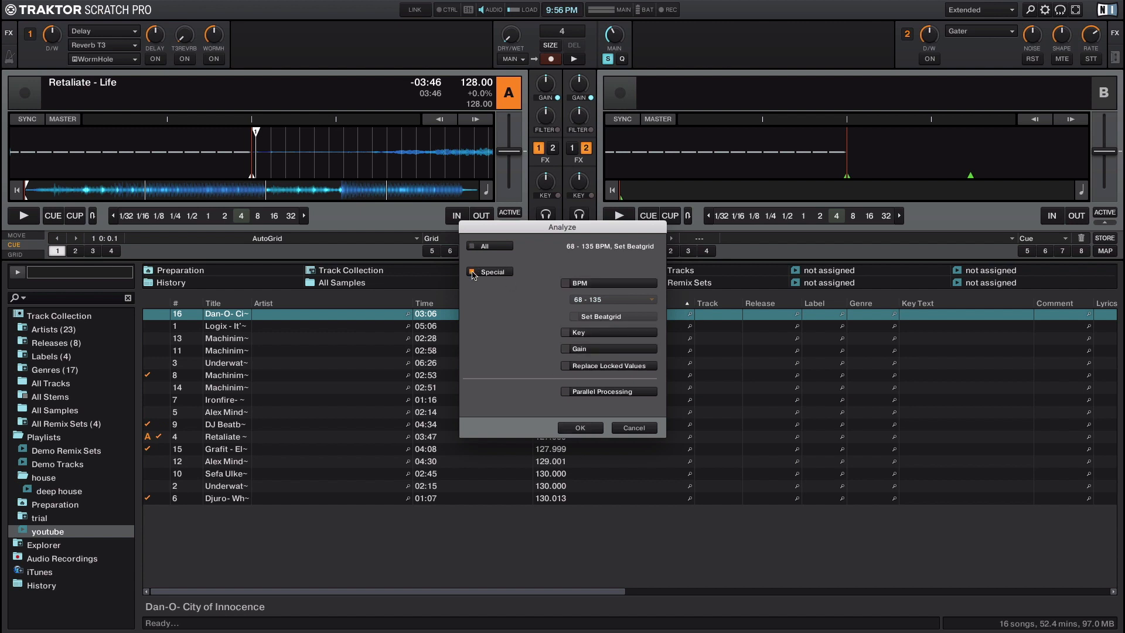
left_click(566, 284)
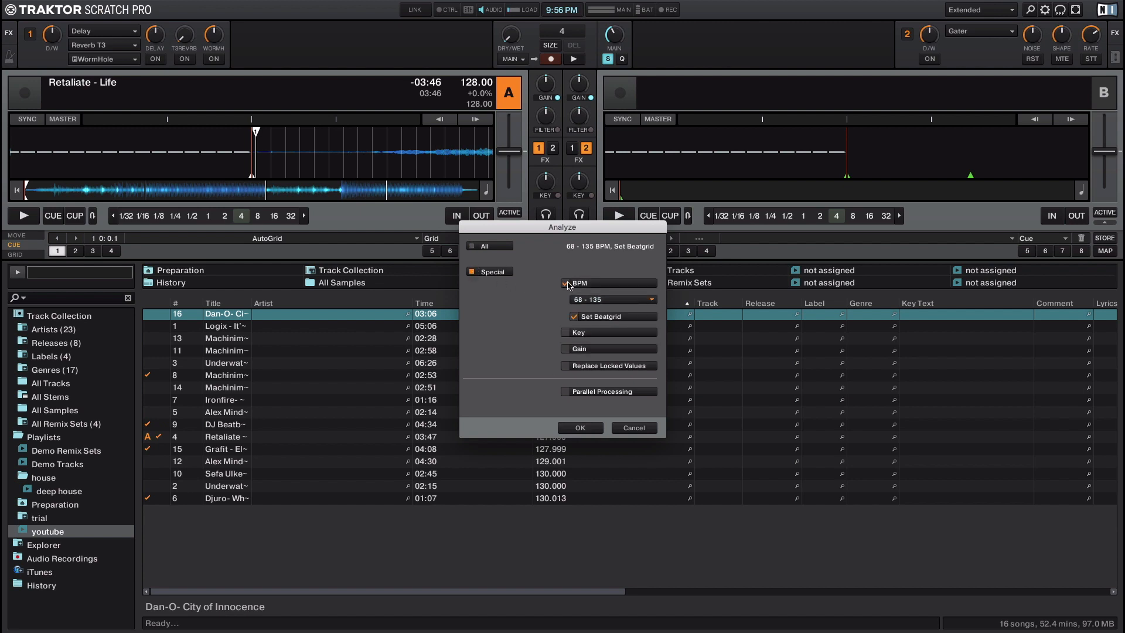
left_click(649, 300)
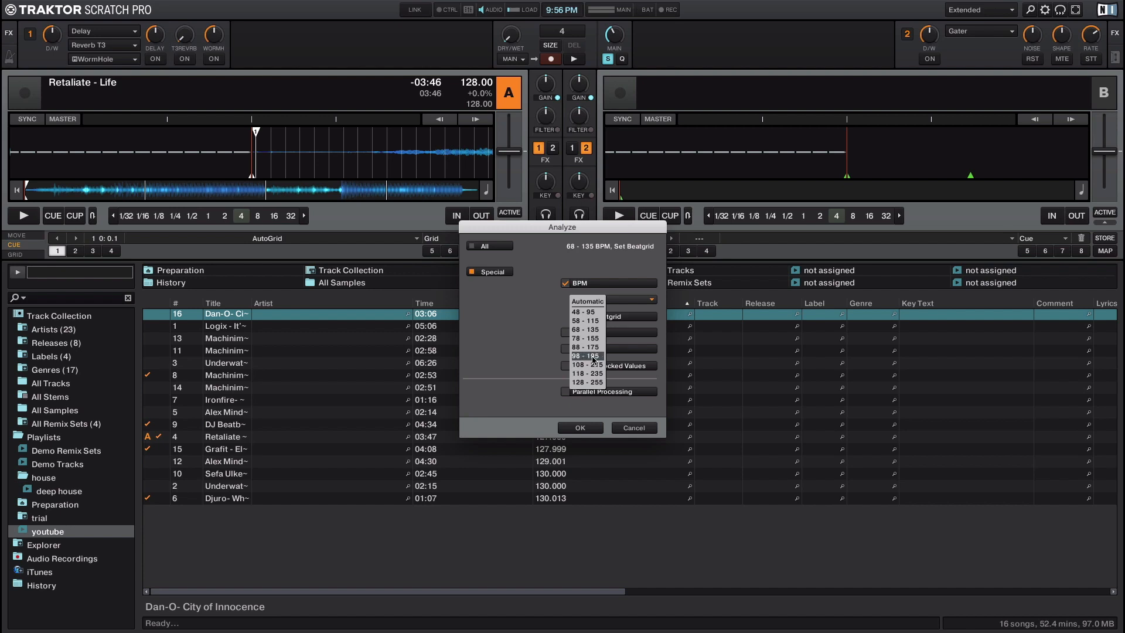
left_click(579, 330)
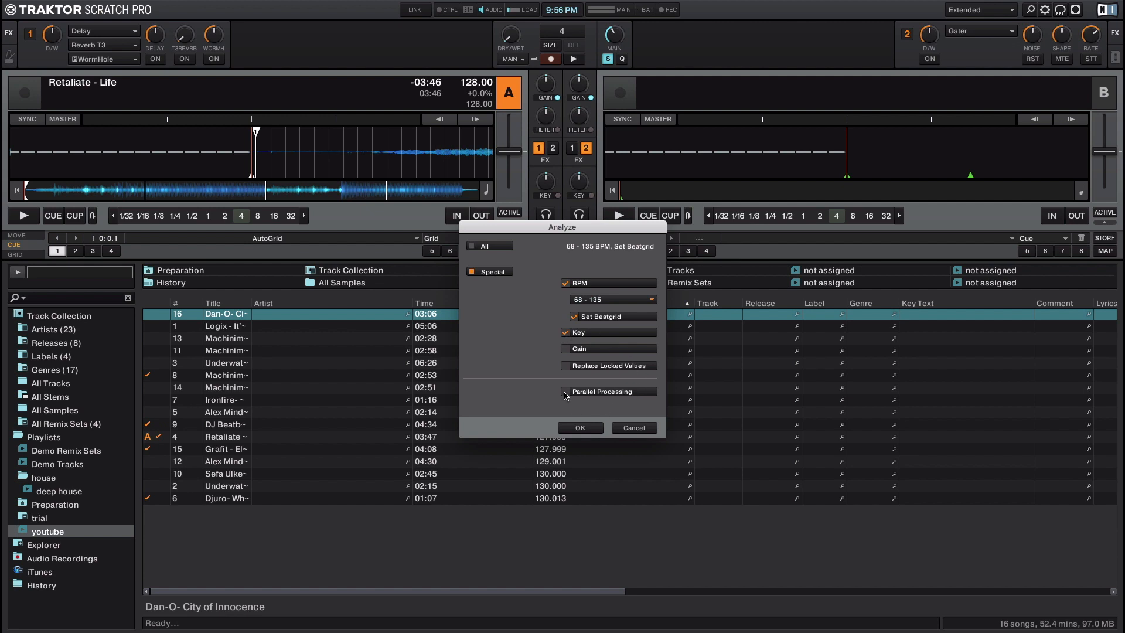
left_click(565, 392)
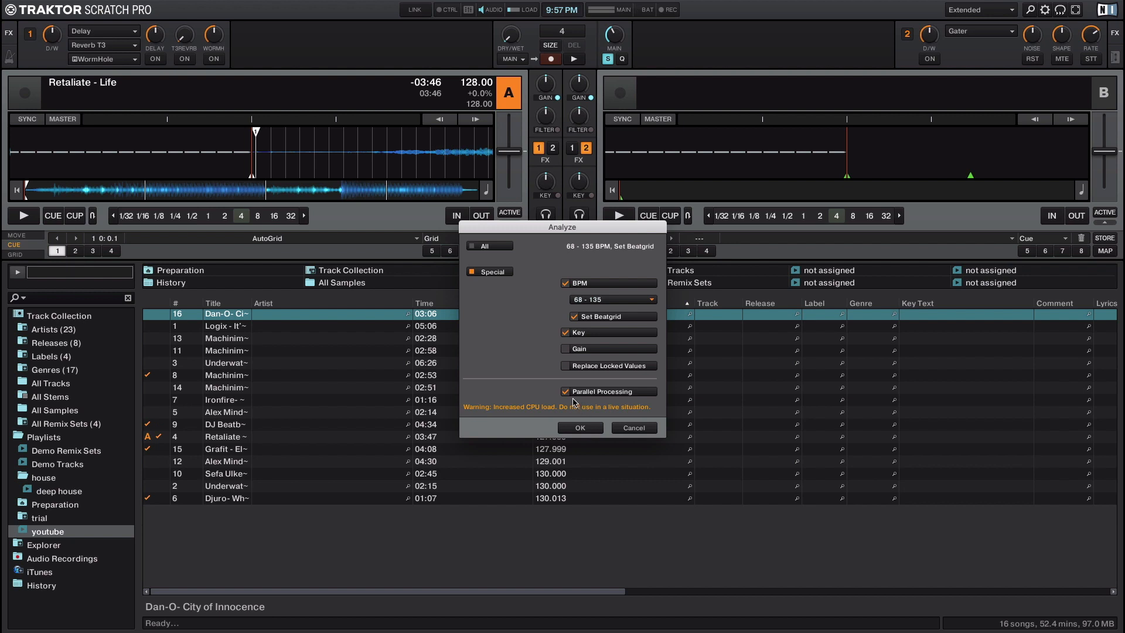
left_click(587, 432)
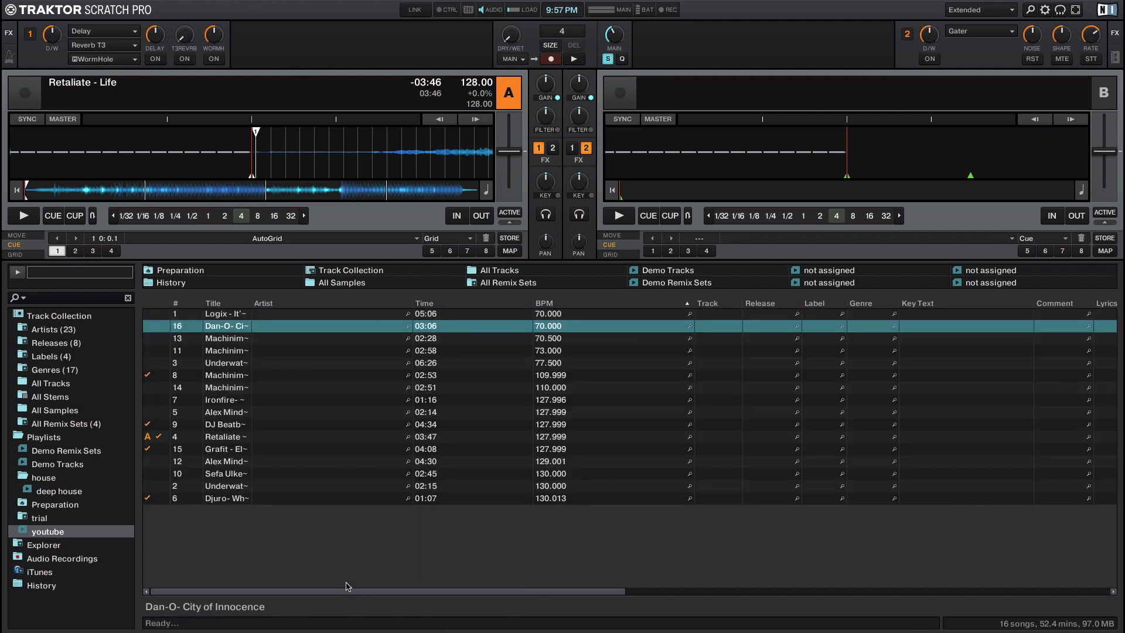
- Add the first twelve youtube tracks, from the Logix track through the Grafit track, to the deep house playlist and open that playlist
left_click(240, 314)
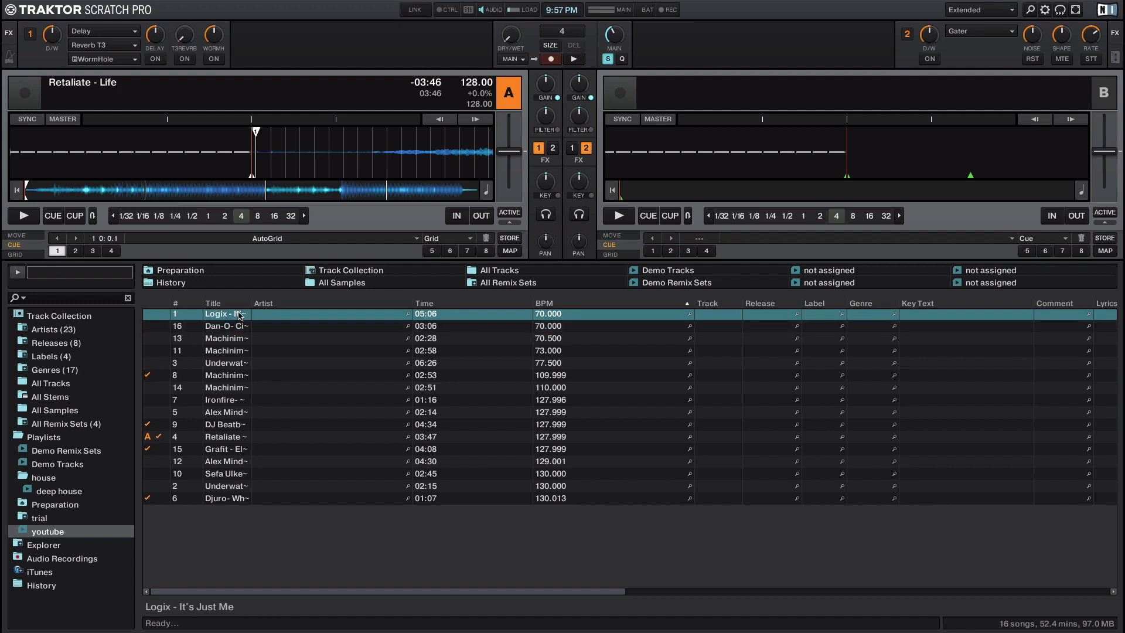
left_click(302, 449, "shift")
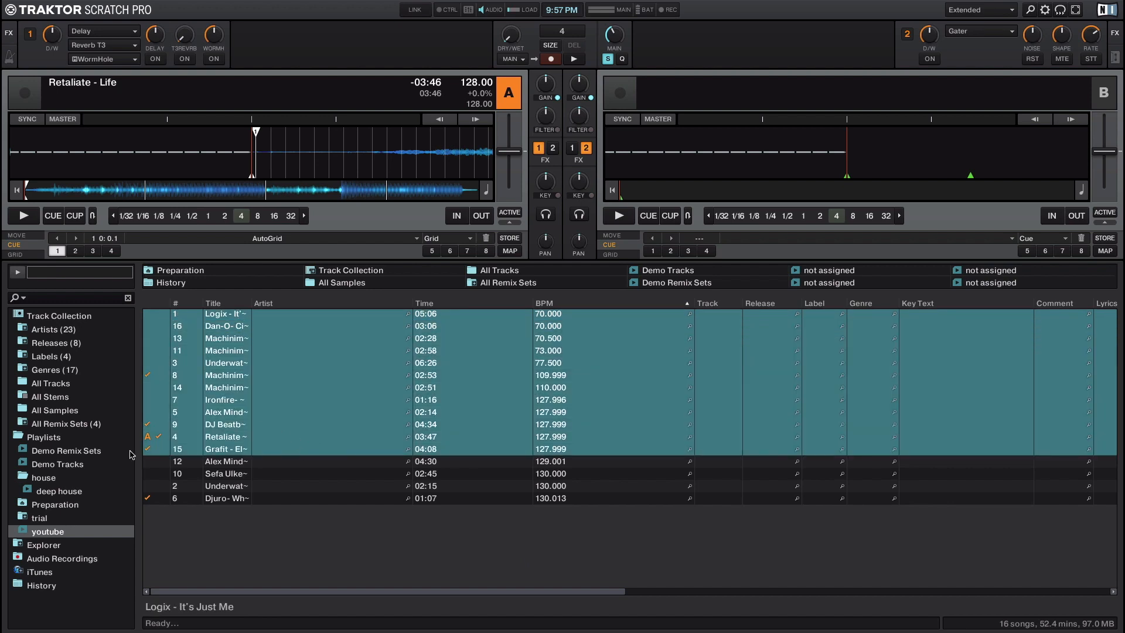
left_click_drag(376, 377, 96, 494)
left_click(94, 492)
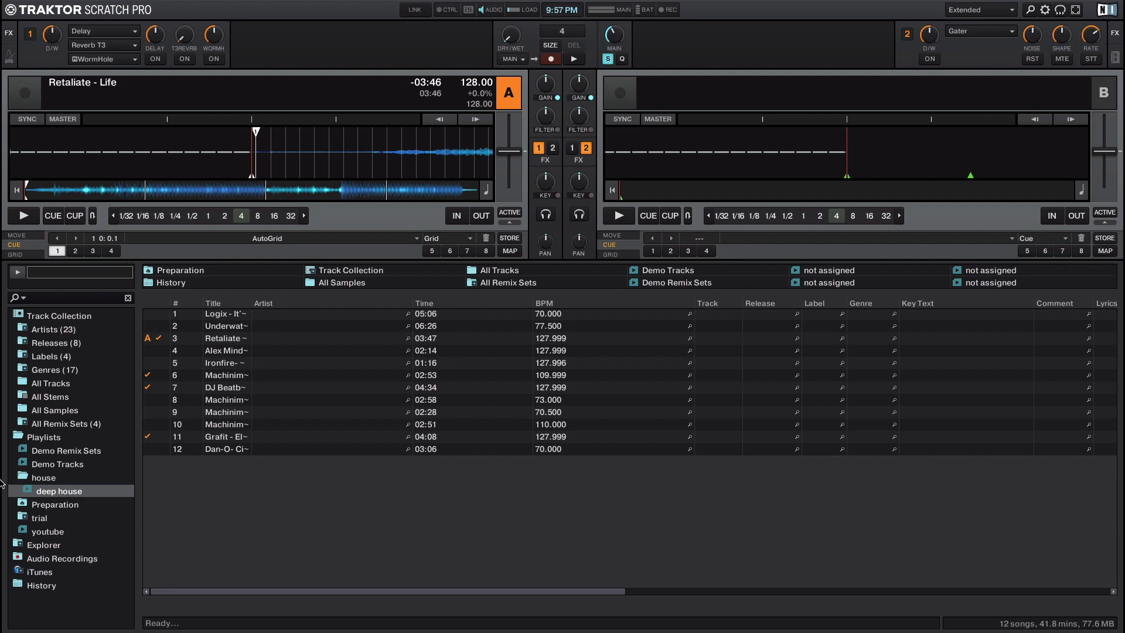
- Examine the subcategories of Genres, Labels and Releases in the Track Collection, and collapse them again
left_click(23, 370)
left_click(23, 356)
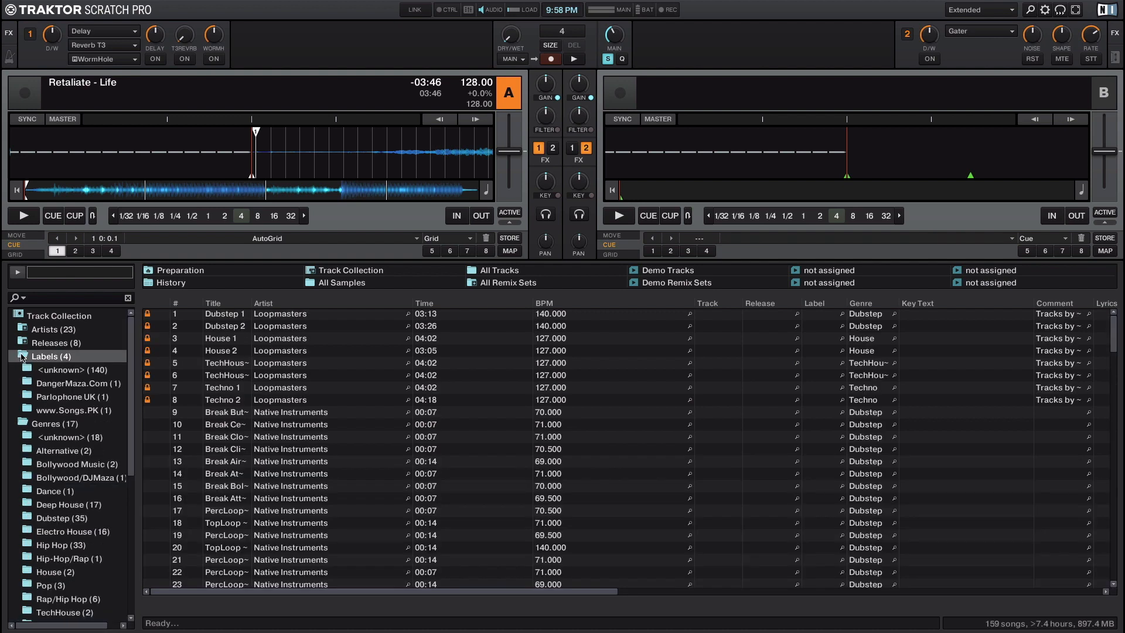
left_click(23, 342)
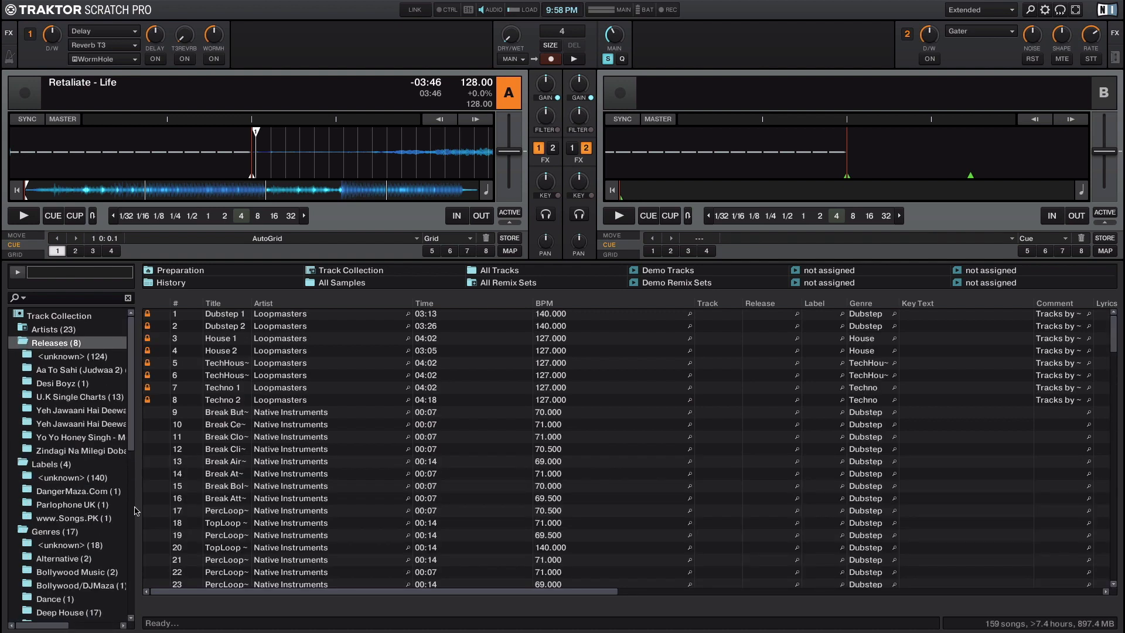
scroll(50, 551, "down", 1)
scroll(51, 551, "up", 1)
left_click(23, 343)
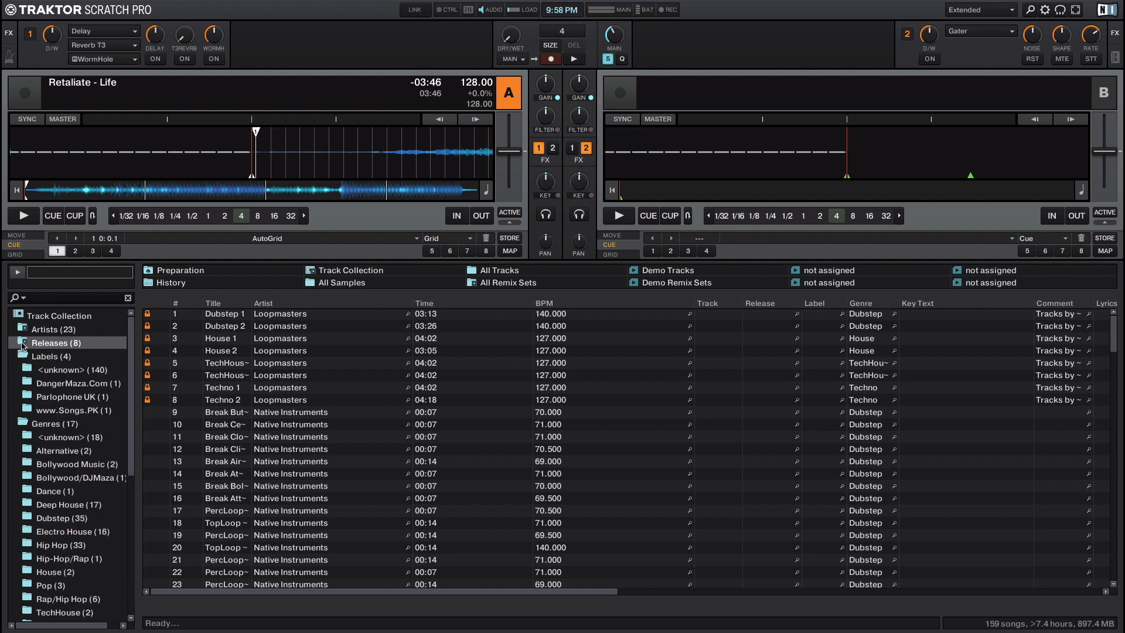
left_click(23, 356)
left_click(23, 369)
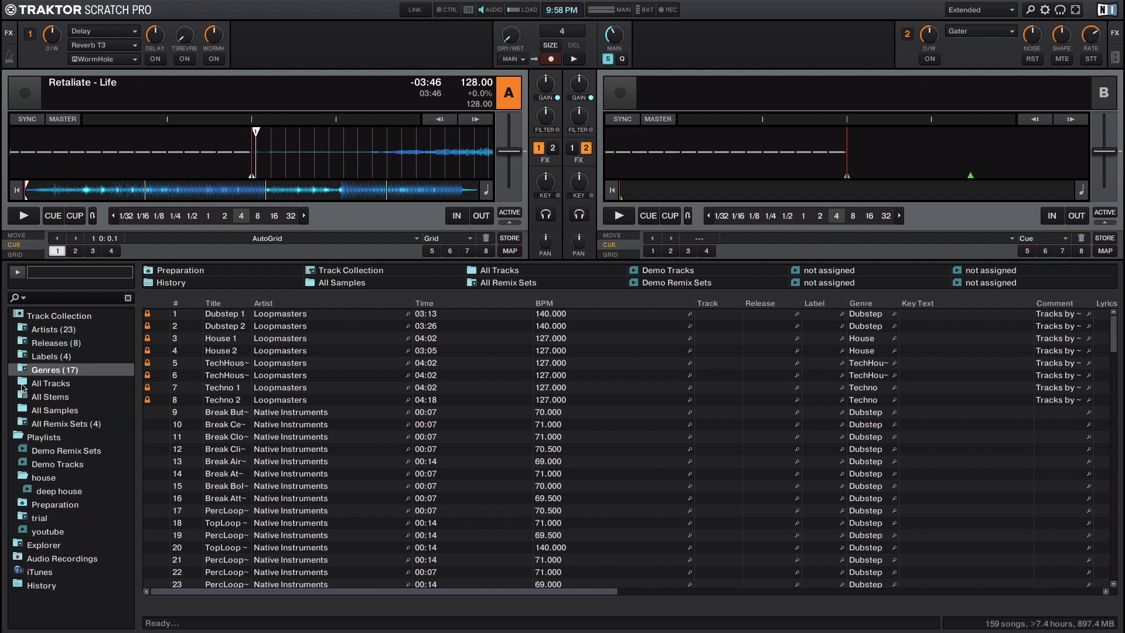
- Assign the deep house playlist to the favorites slot holding Demo Remix Sets, and try the shortcut after viewing Demo Tracks
left_click(58, 491)
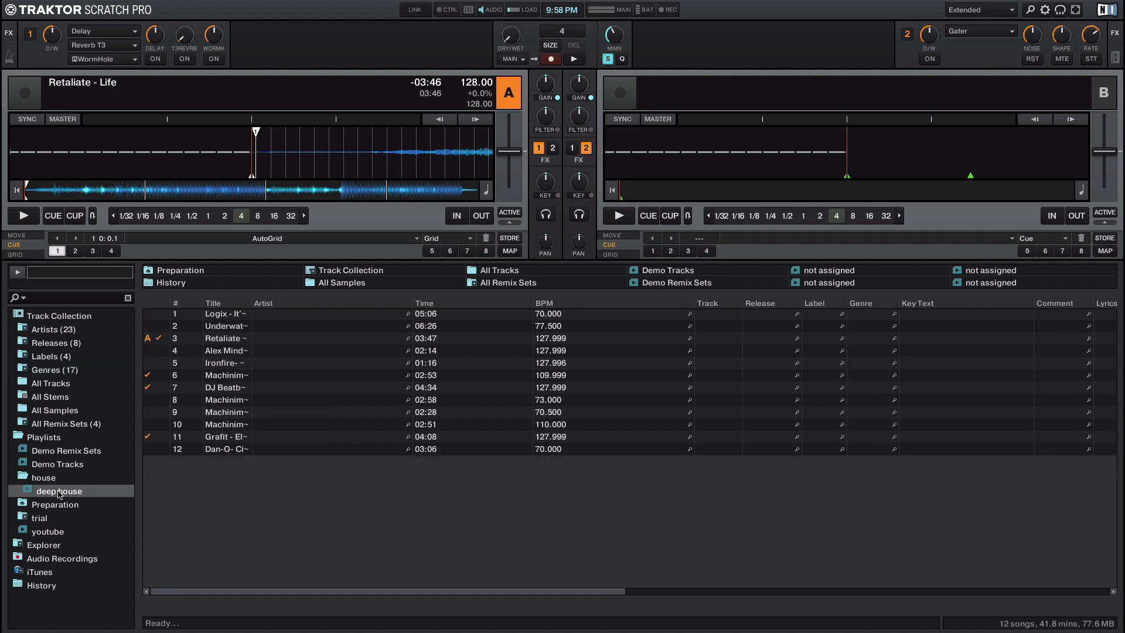
left_click_drag(59, 493, 665, 285)
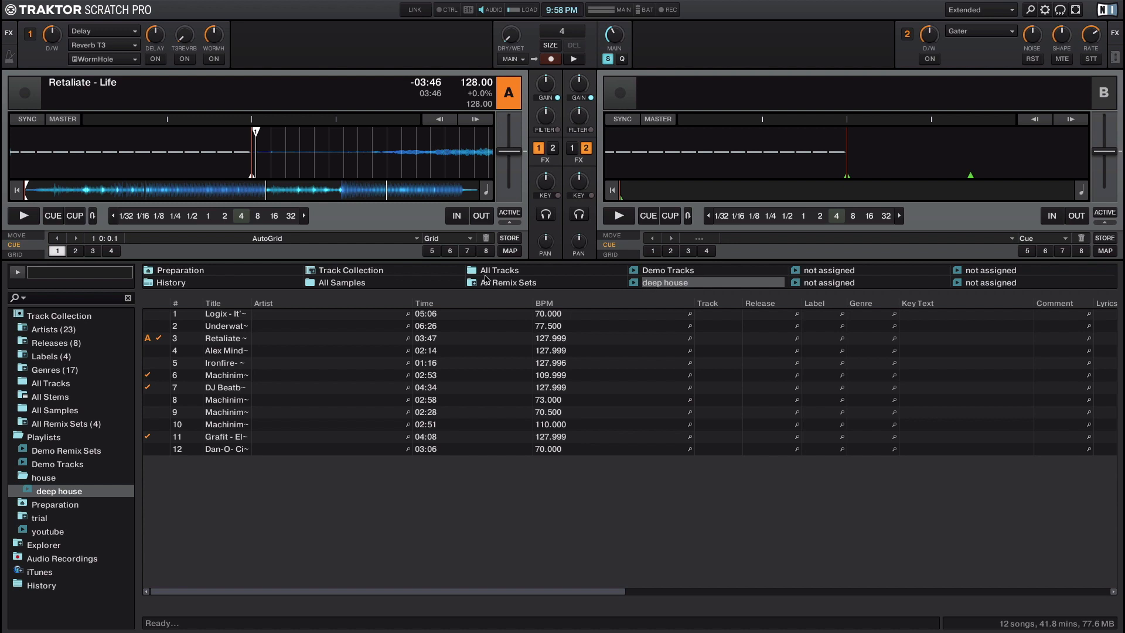
left_click(88, 518)
left_click(76, 467)
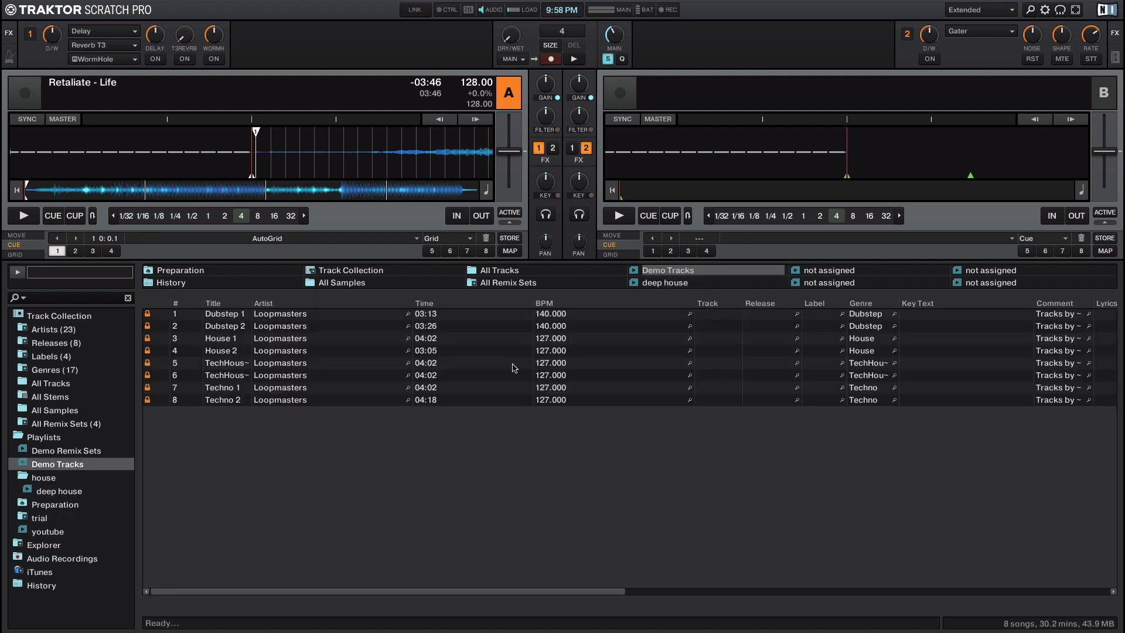
left_click(653, 283)
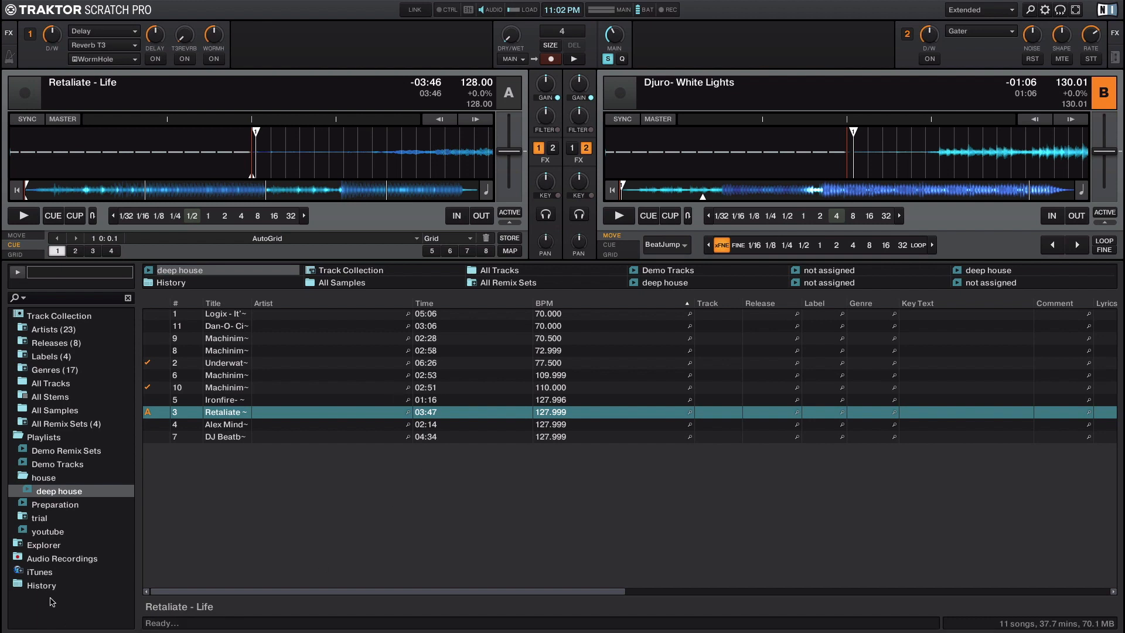
- Open the History list to review the played tracks
left_click(41, 585)
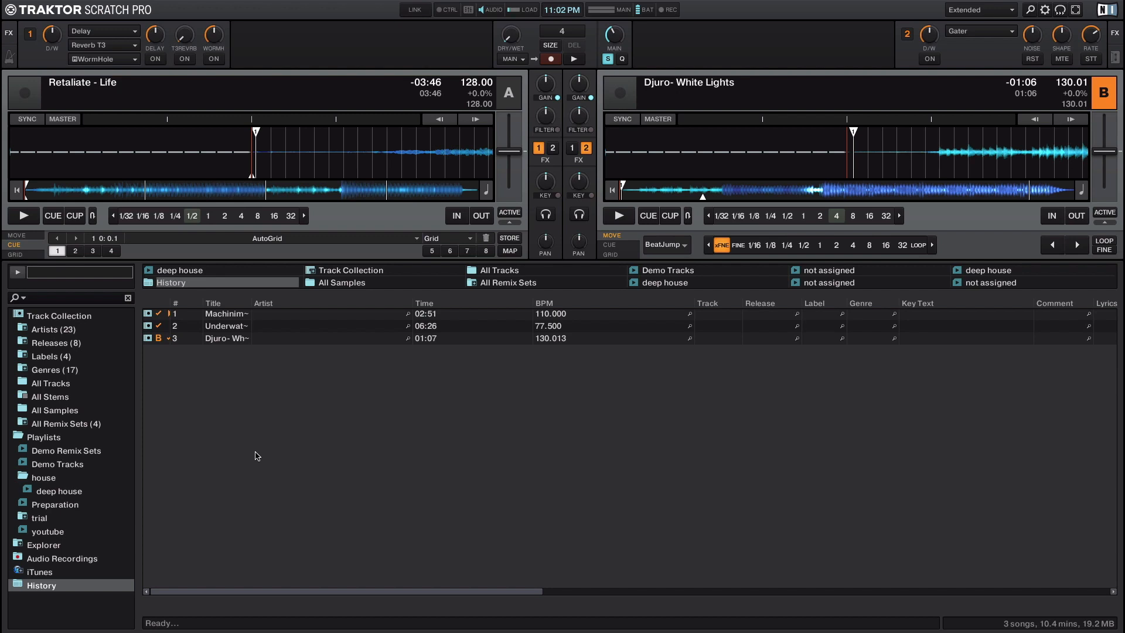
- Start saving the History list as a webpage and exclude Import Date and Last Played from the printed columns
right_click(38, 589)
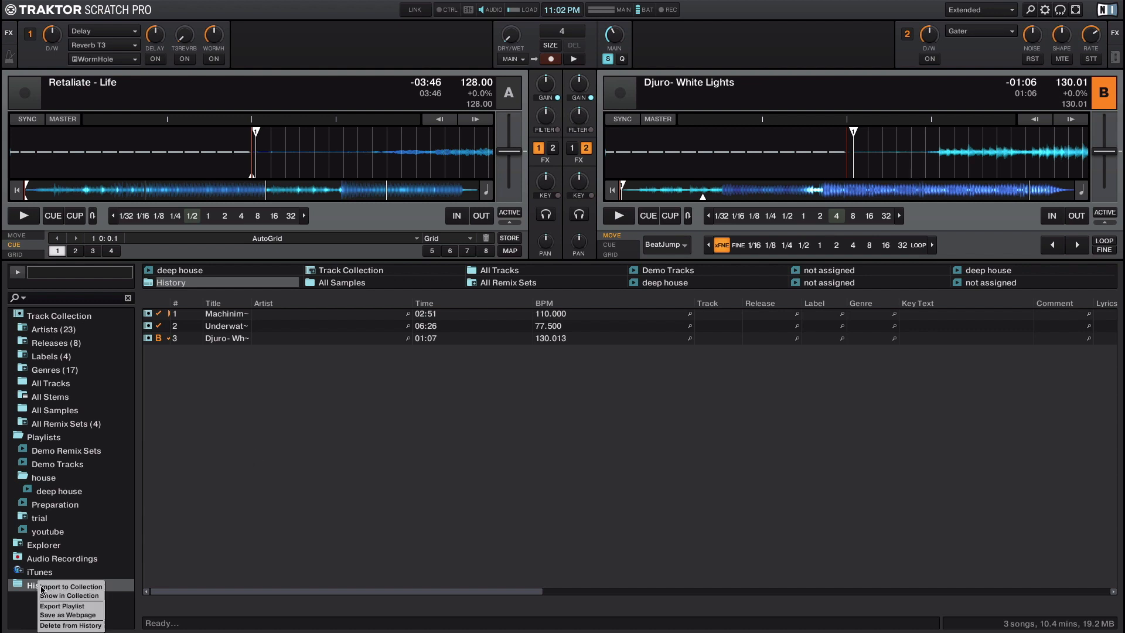
left_click(81, 615)
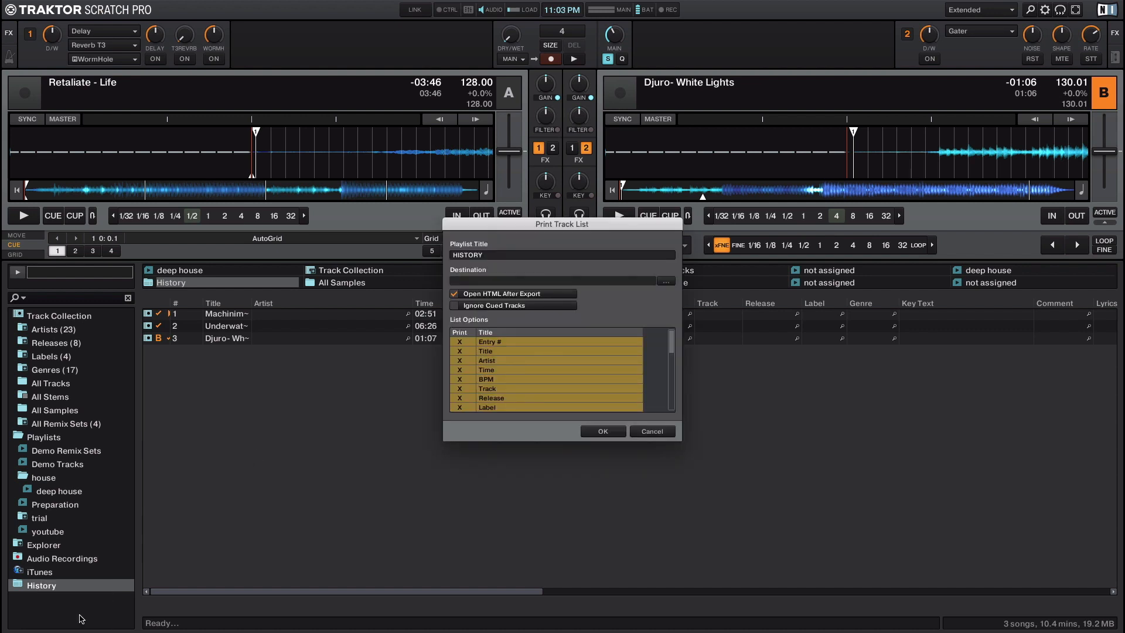
scroll(474, 404, "down", 5)
scroll(474, 404, "up", 3)
left_click(460, 390)
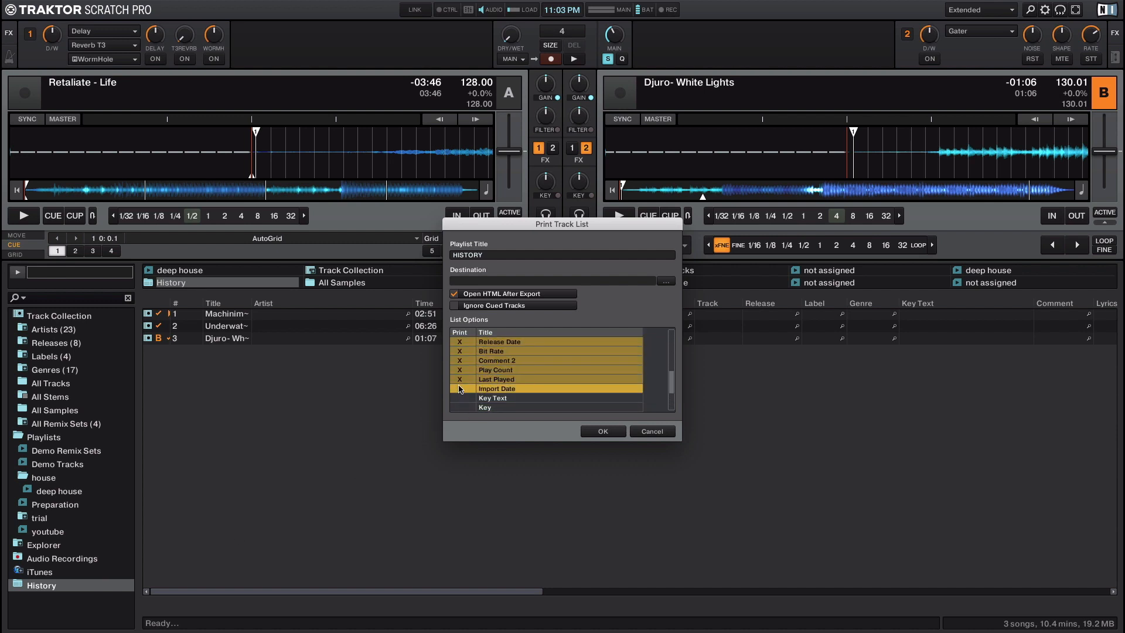
scroll(474, 380, "up", 4)
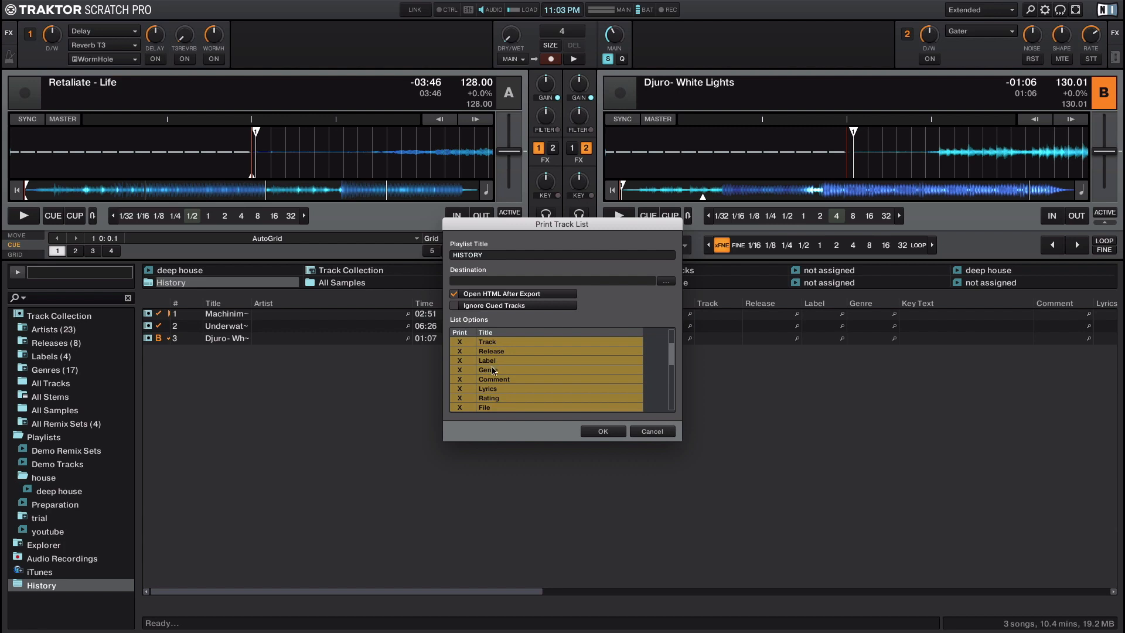
scroll(490, 363, "up", 2)
scroll(488, 364, "down", 8)
scroll(485, 367, "down", 1)
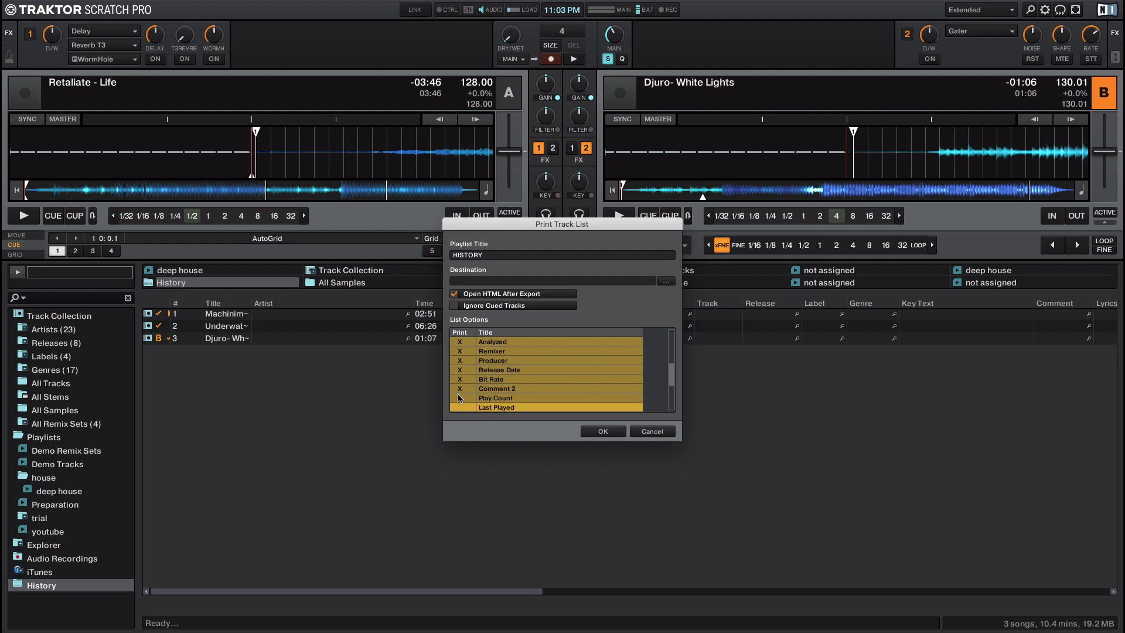
- Exclude Play Count, Comment 2, Bit Rate, Release Date, Producer and Remixer from the History webpage's printed columns
left_click(459, 398)
left_click(460, 388)
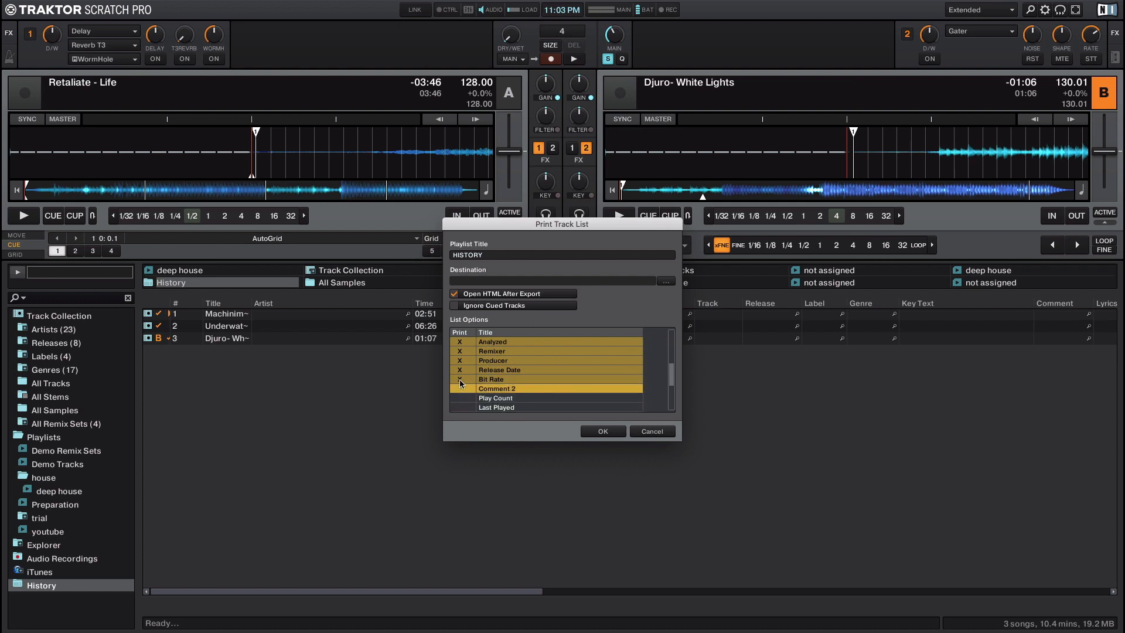
left_click(459, 379)
left_click(460, 369)
left_click(460, 360)
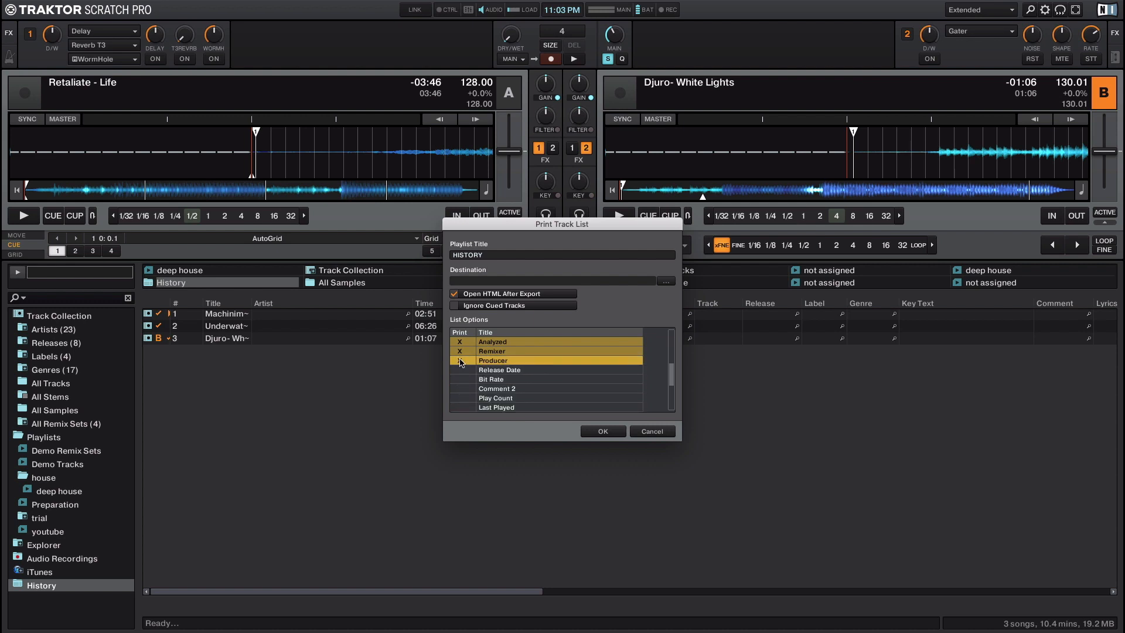
scroll(461, 362, "up", 3)
left_click(460, 379)
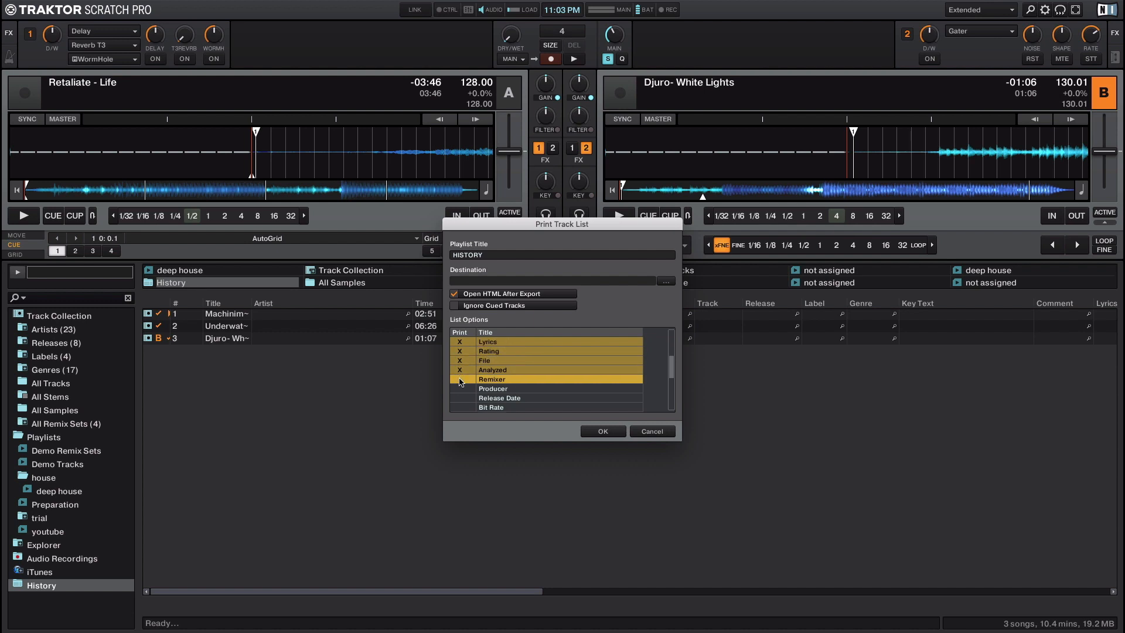
scroll(459, 381, "up", 5)
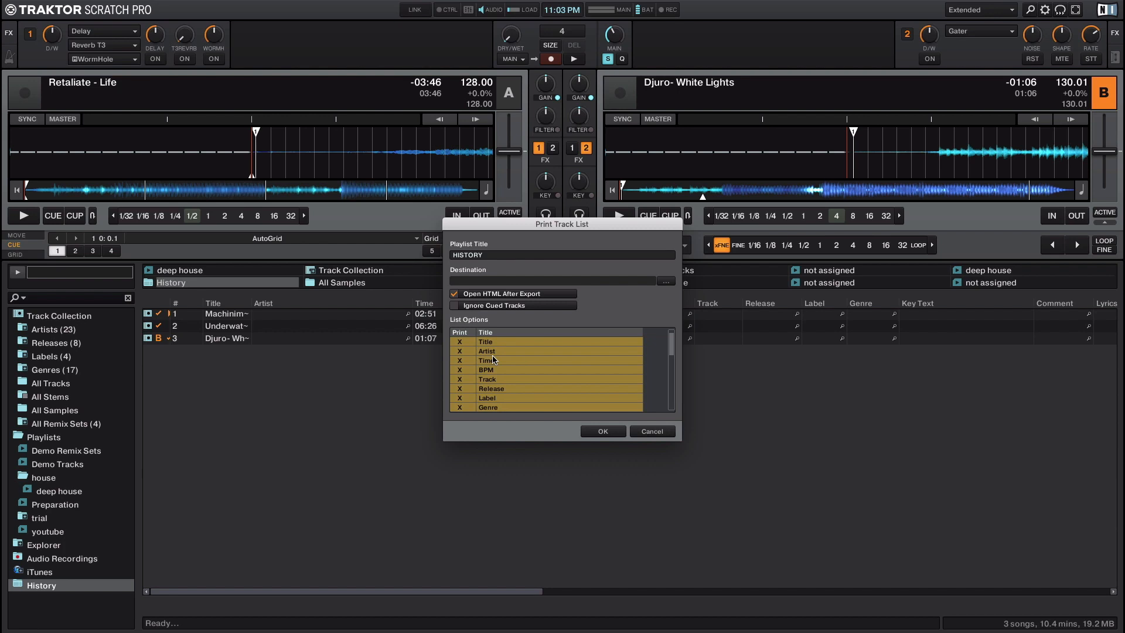
- Set the Desktop as the History webpage's destination and export it
left_click(666, 283)
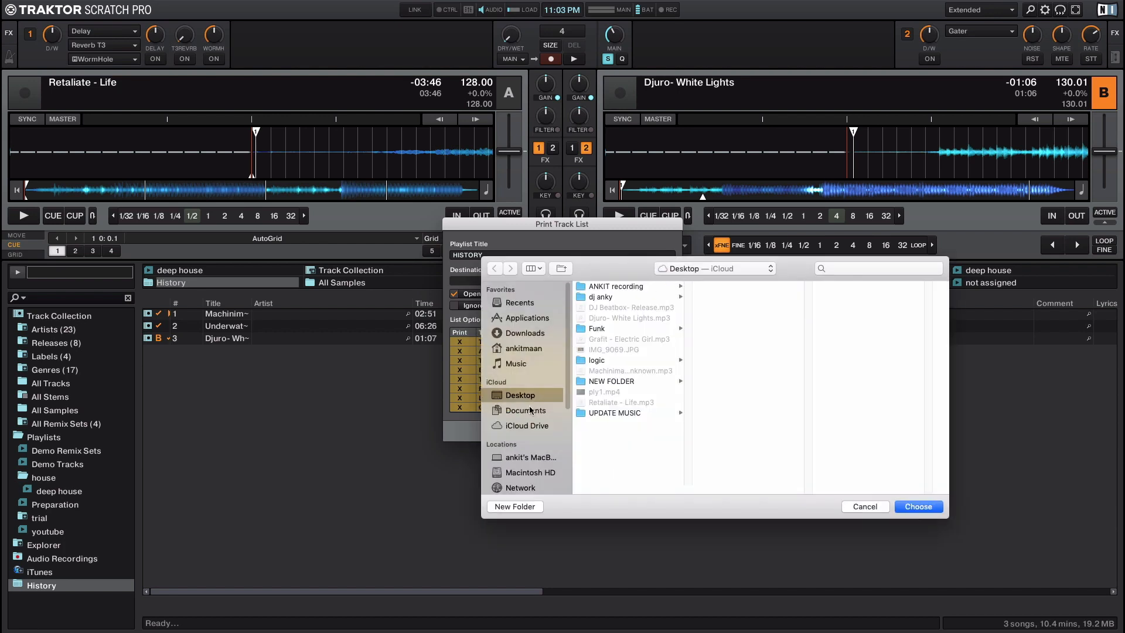
left_click(917, 508)
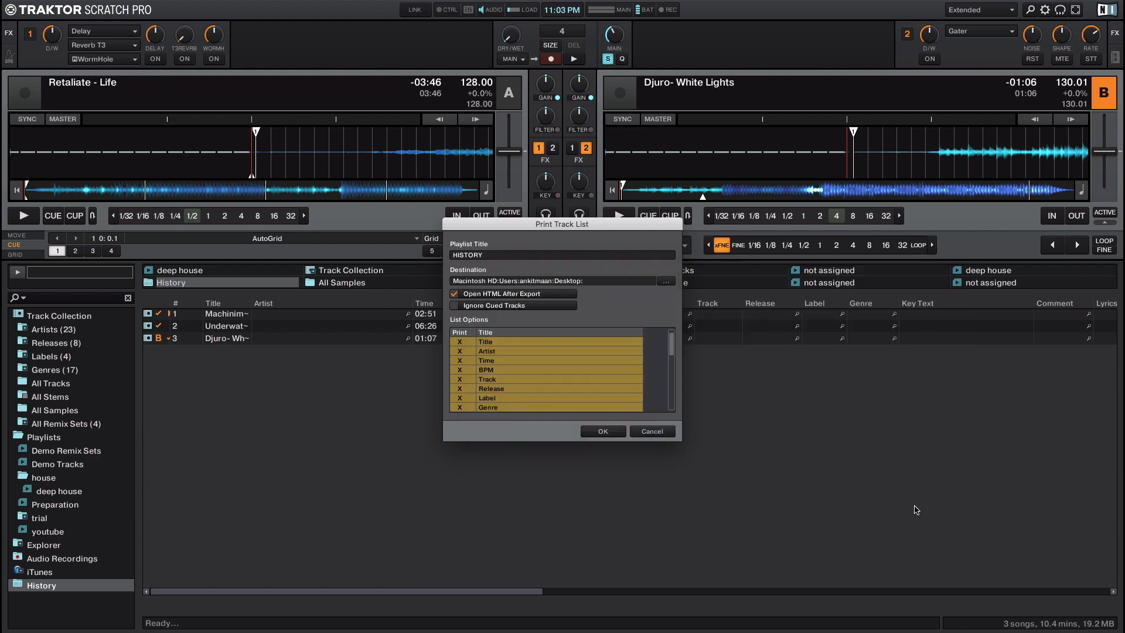
left_click(601, 432)
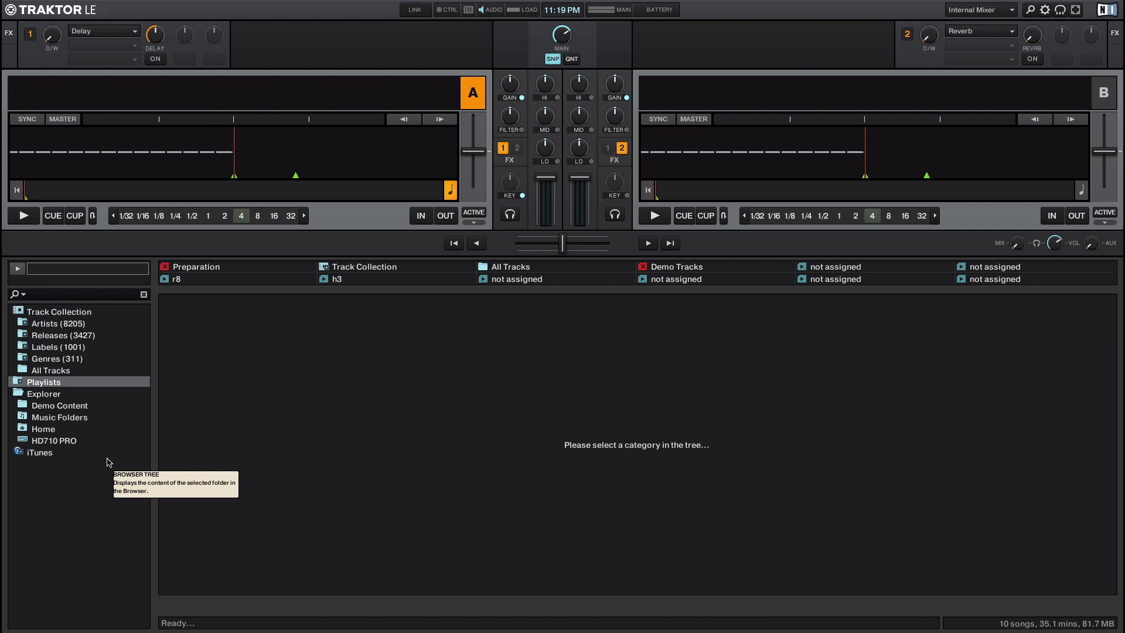
- In Traktor LE, open the aeee playlist inside the zzz folder and select it as the preparation list
left_click(23, 382)
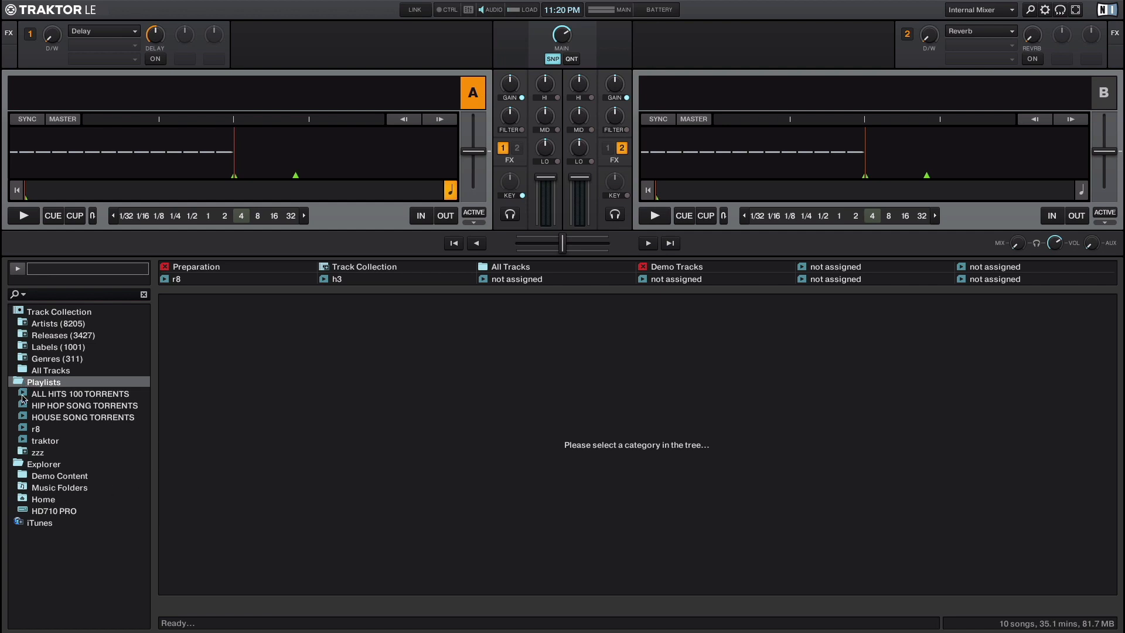
left_click(25, 454)
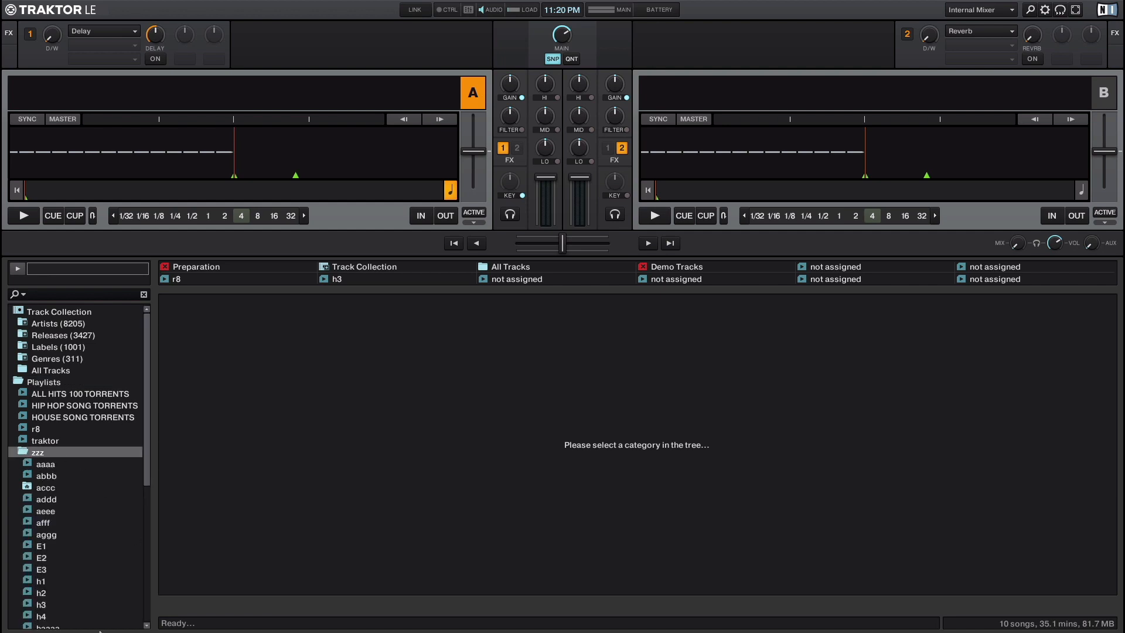
left_click(39, 512)
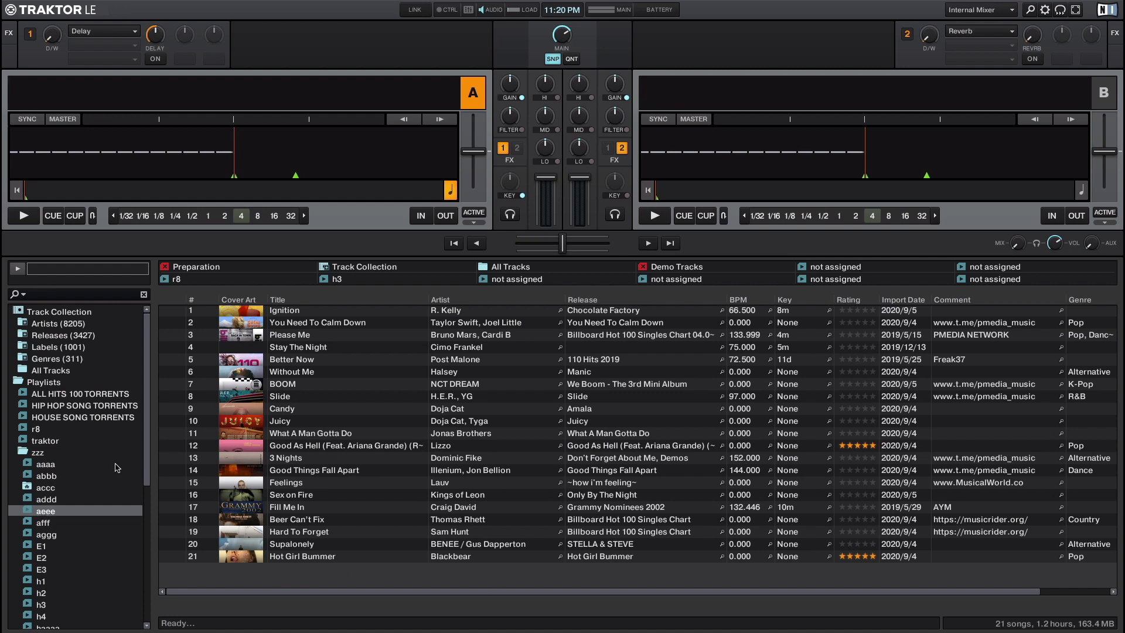
right_click(38, 510)
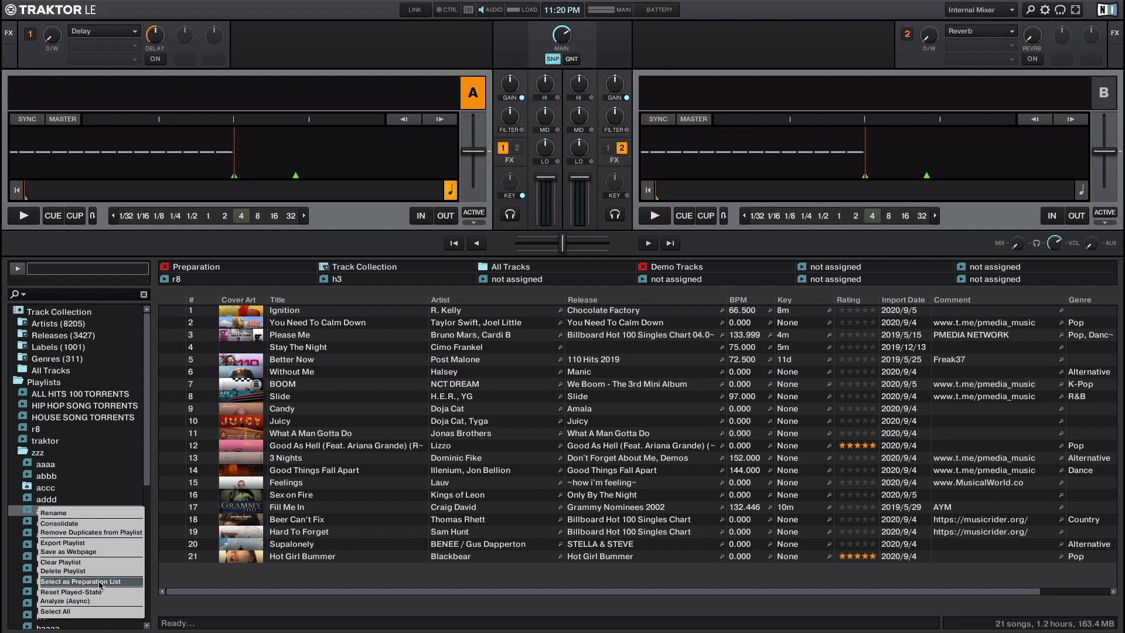
left_click(52, 582)
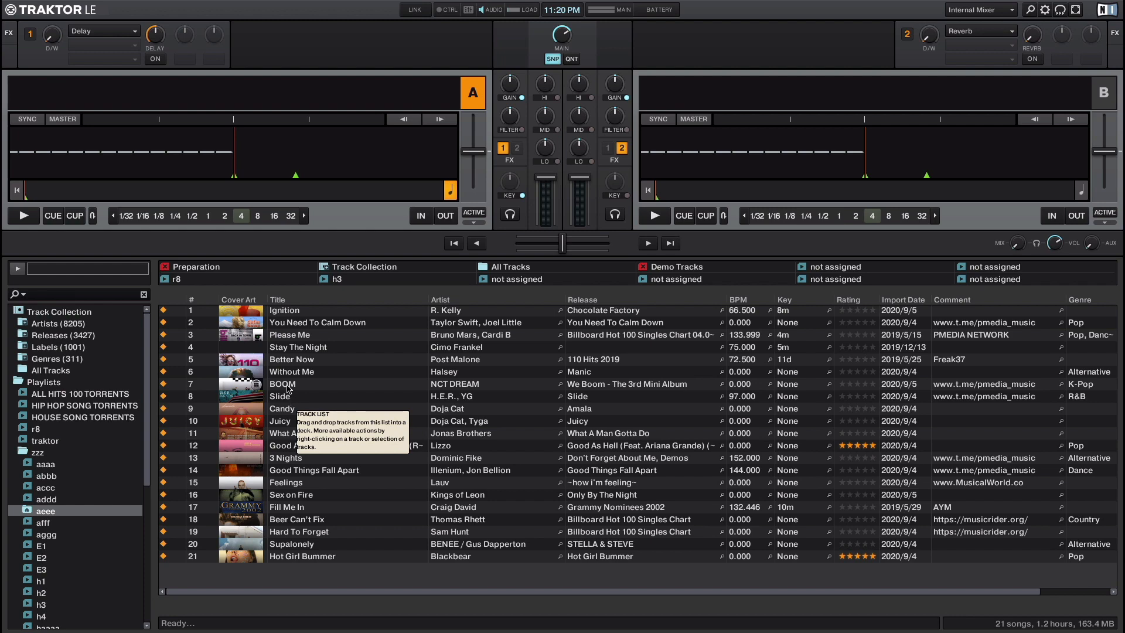
- Reorder the aeee playlist by moving BOOM and Slide above Please Me and What A Man Gotta Do below Sex on Fire
left_click(289, 387)
left_click_drag(289, 387, 300, 342)
left_click(286, 399)
left_click_drag(285, 398, 281, 346)
left_click_drag(279, 433, 297, 508)
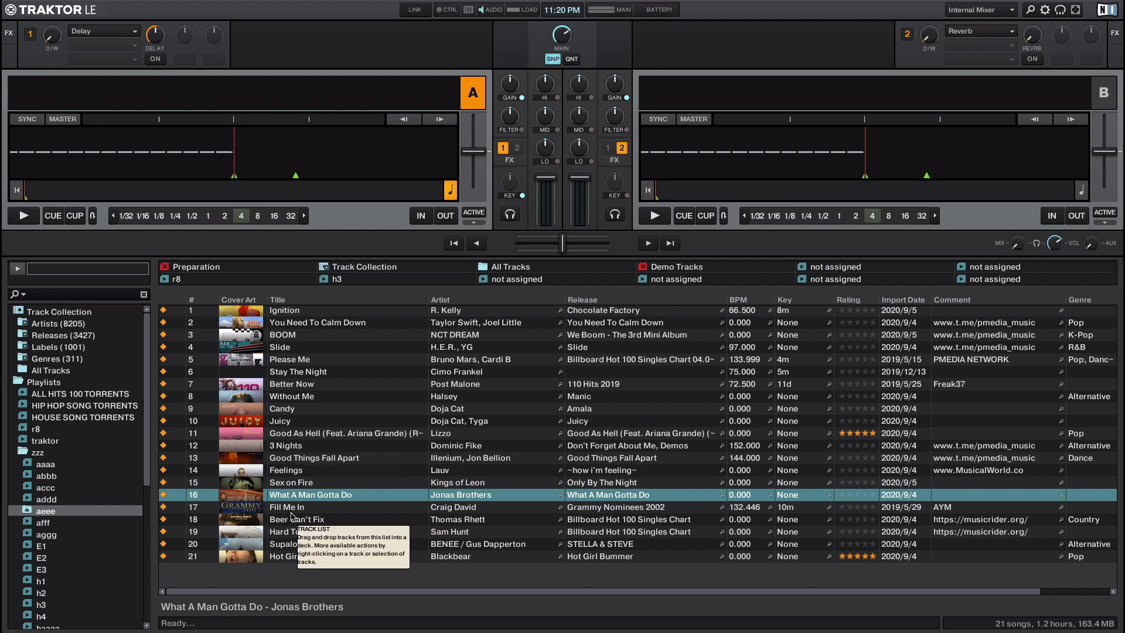
left_click(292, 472)
left_click_drag(291, 391, 291, 390)
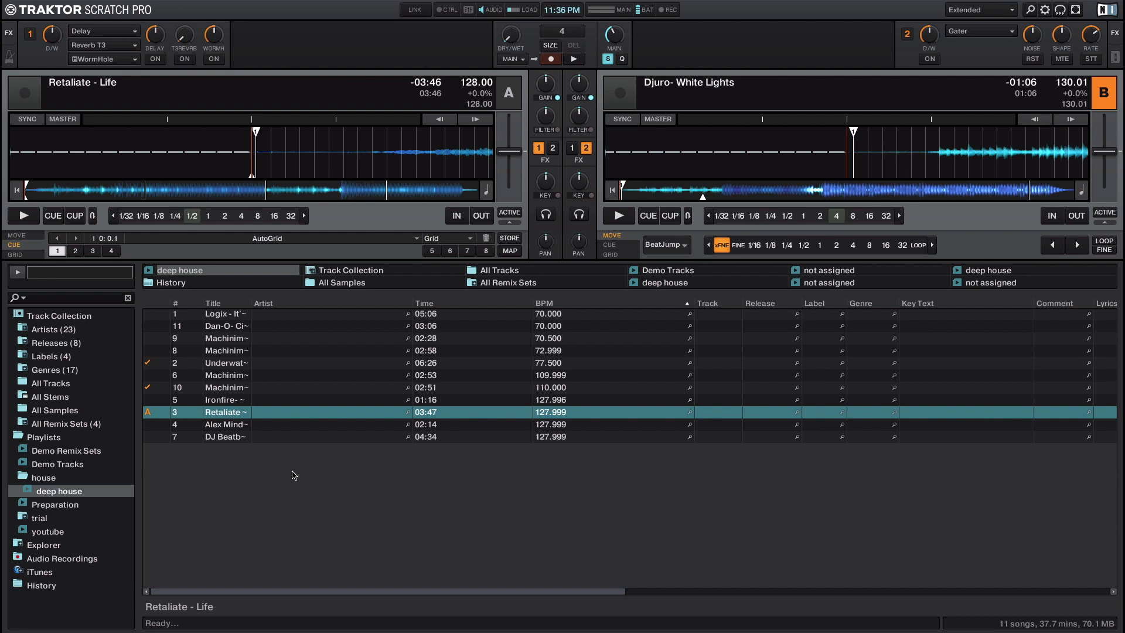
- Export the deep house playlist in Traktor Scratch Pro as NML, copying its tracks to a new Documents folder named trial
right_click(60, 487)
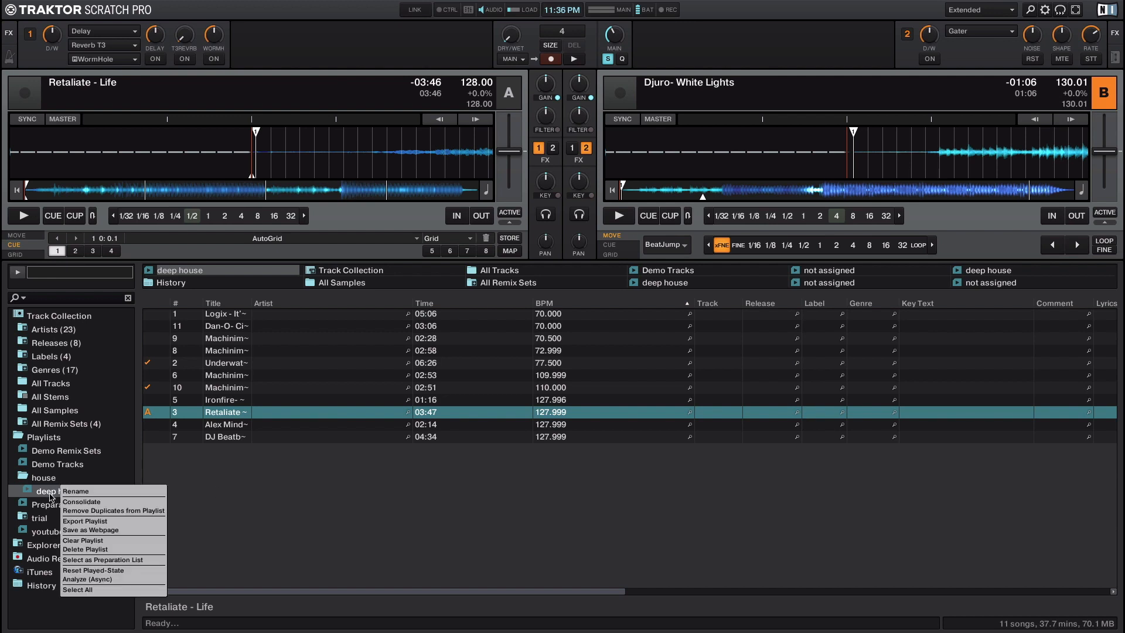
left_click(51, 495)
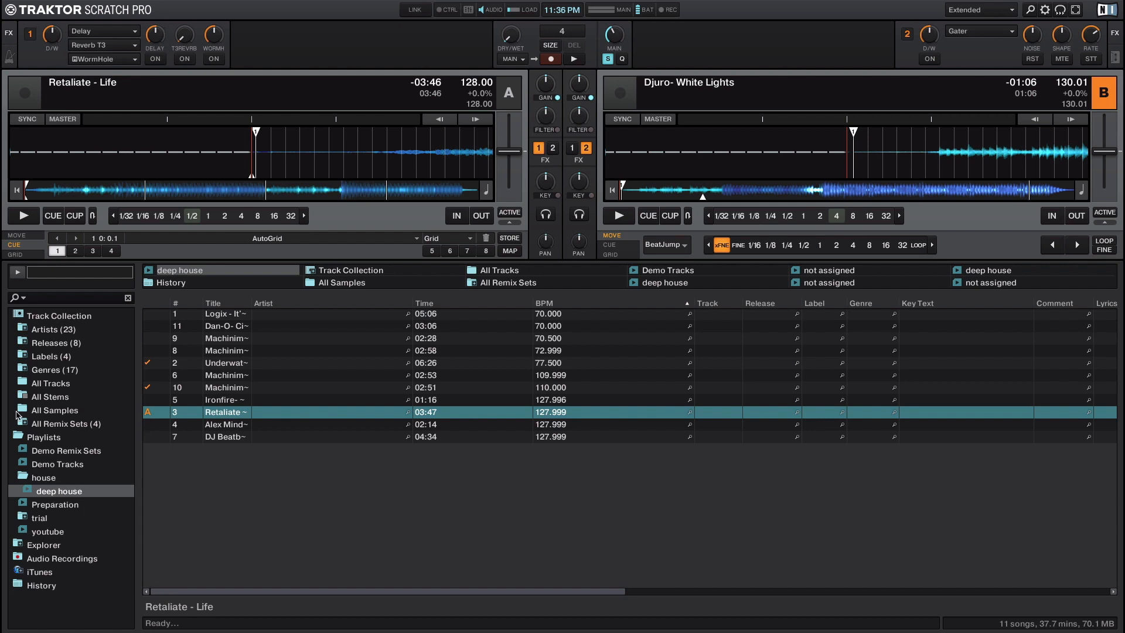
right_click(62, 490)
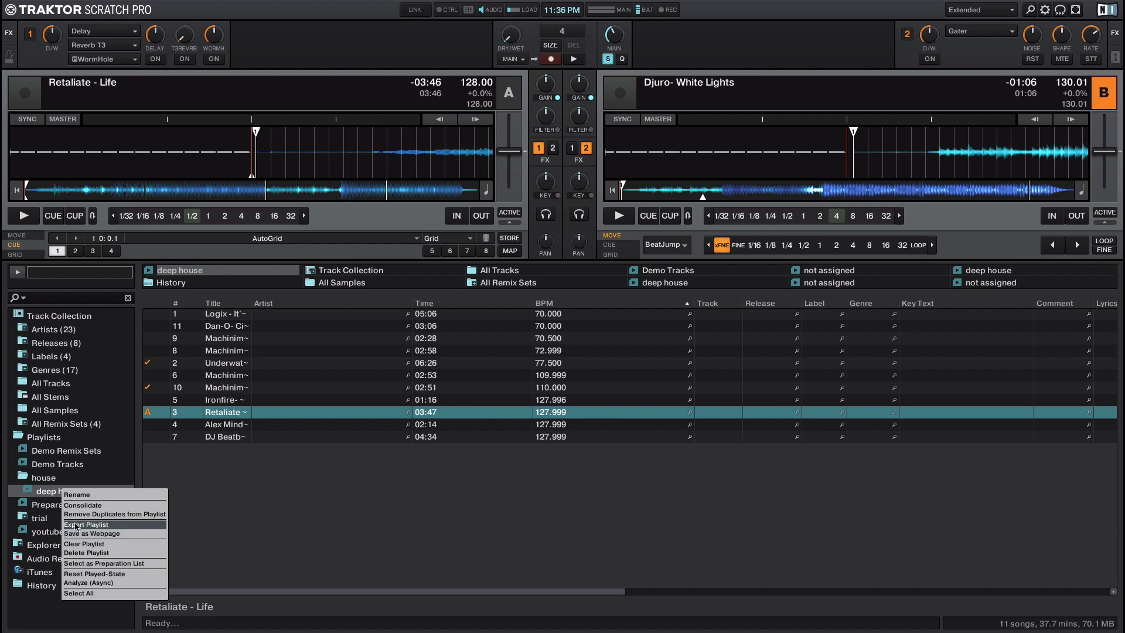
left_click(99, 525)
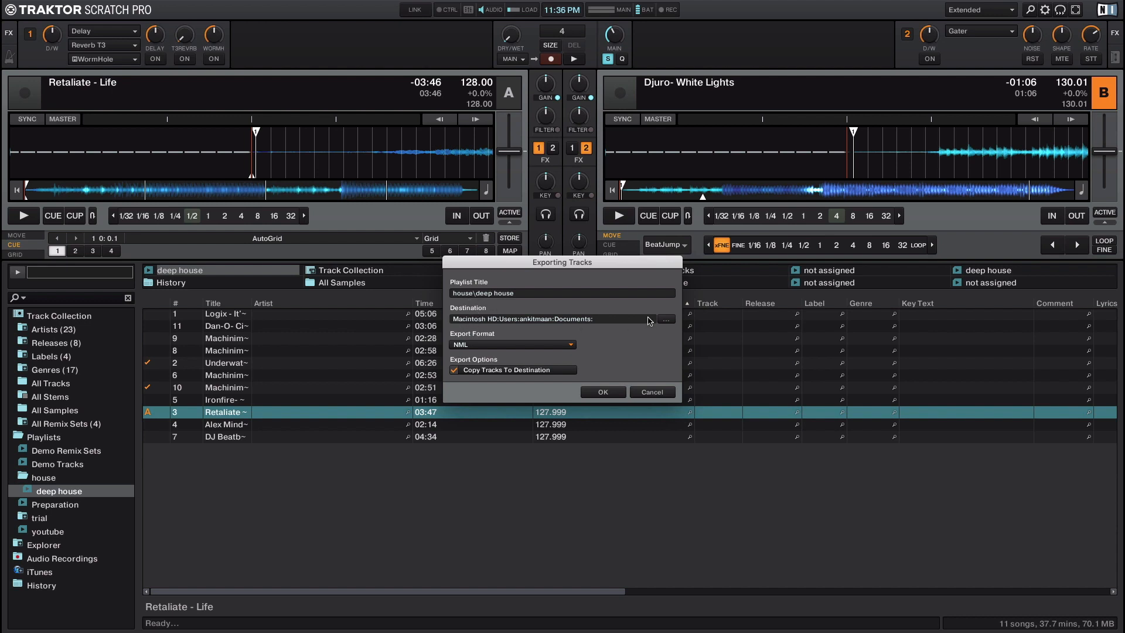
left_click(666, 319)
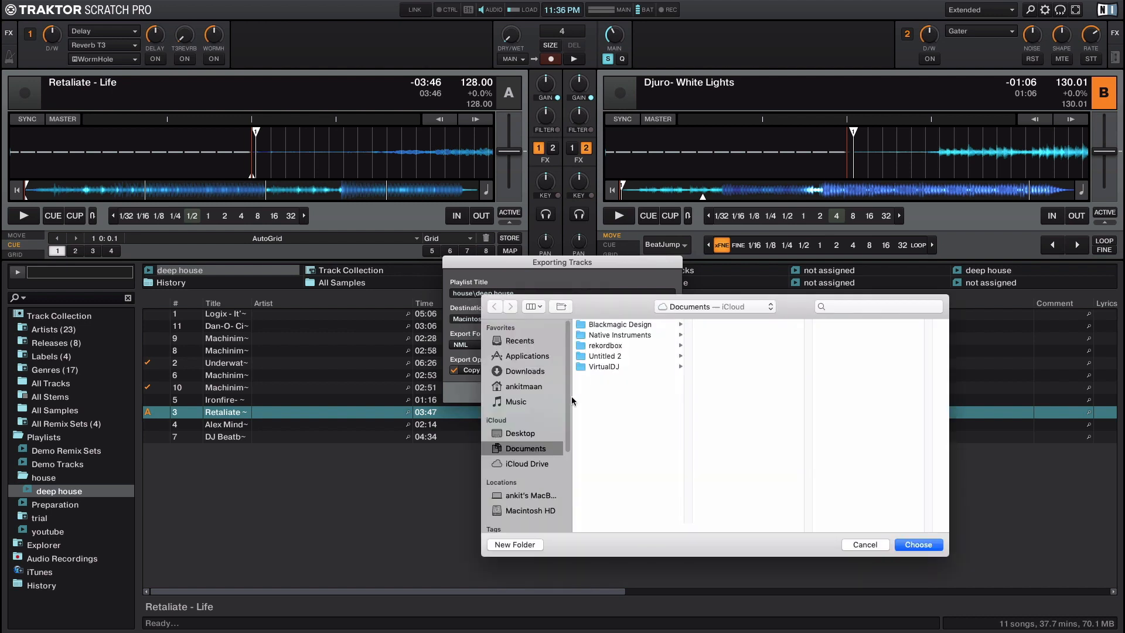
left_click(514, 544)
type("trial")
left_click(675, 408)
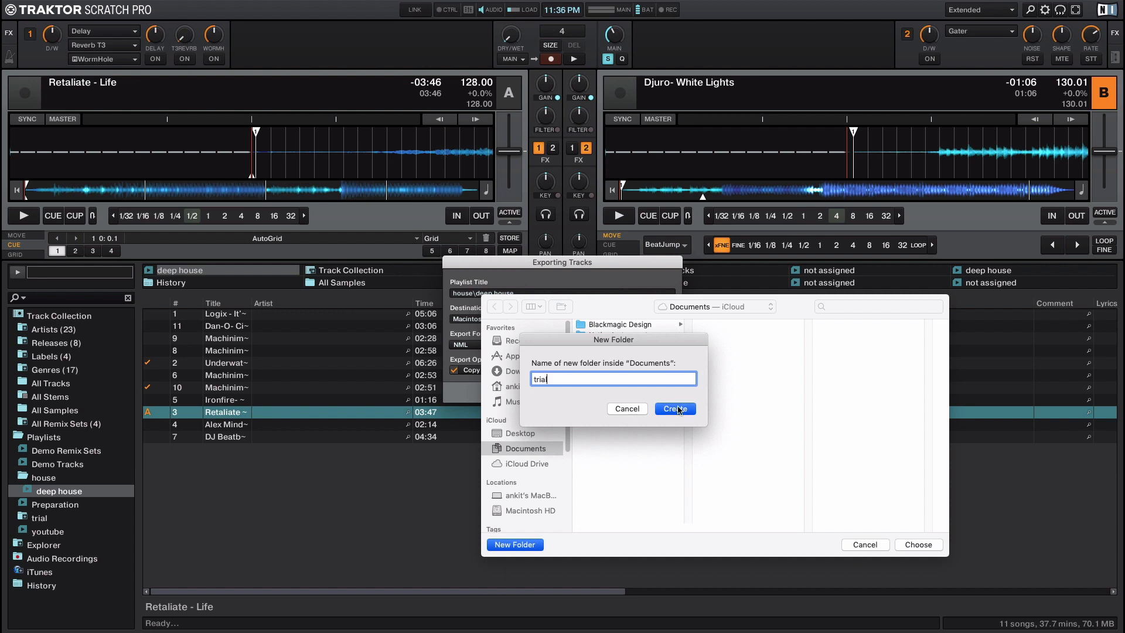
left_click(912, 548)
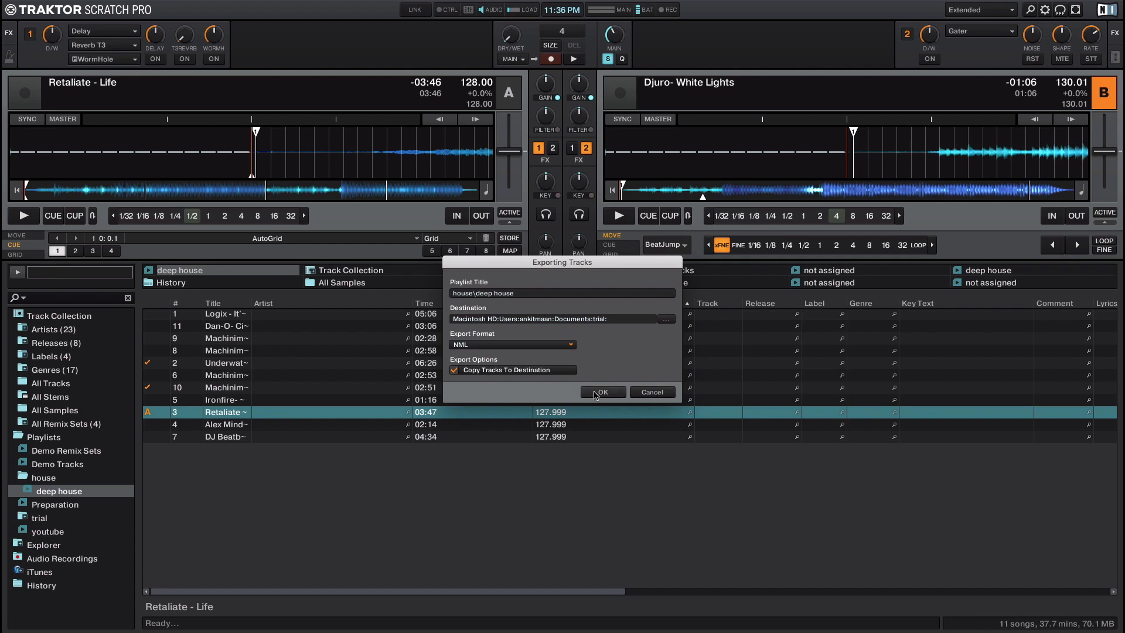
left_click(598, 395)
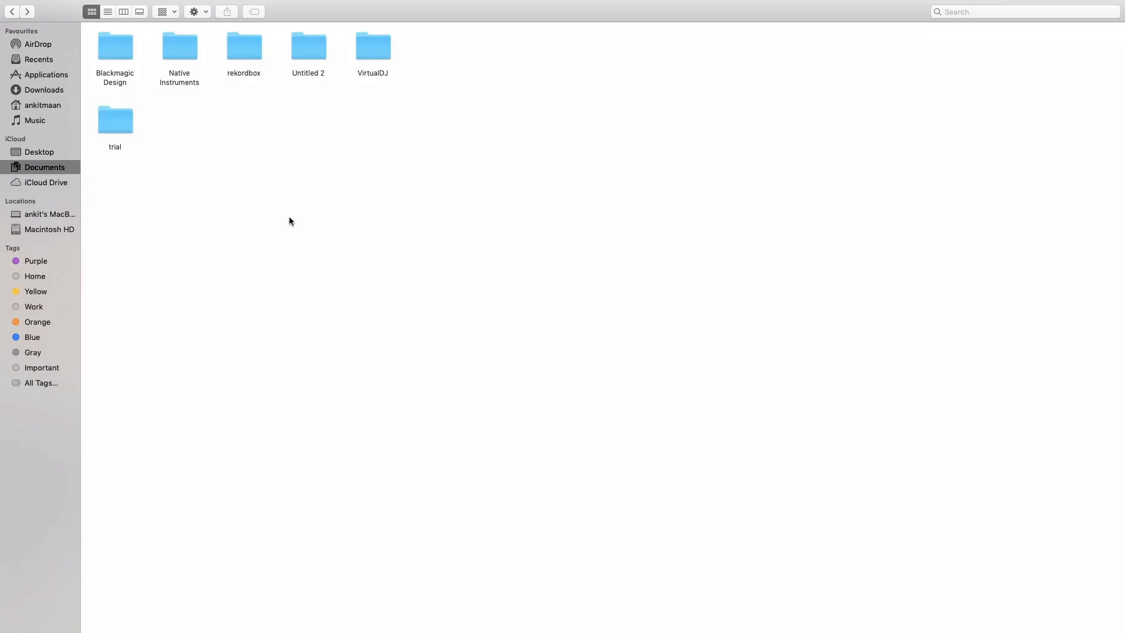
- In Finder, open the exported trial folder and check which applications can open house_deep house.nml
double_click(114, 127)
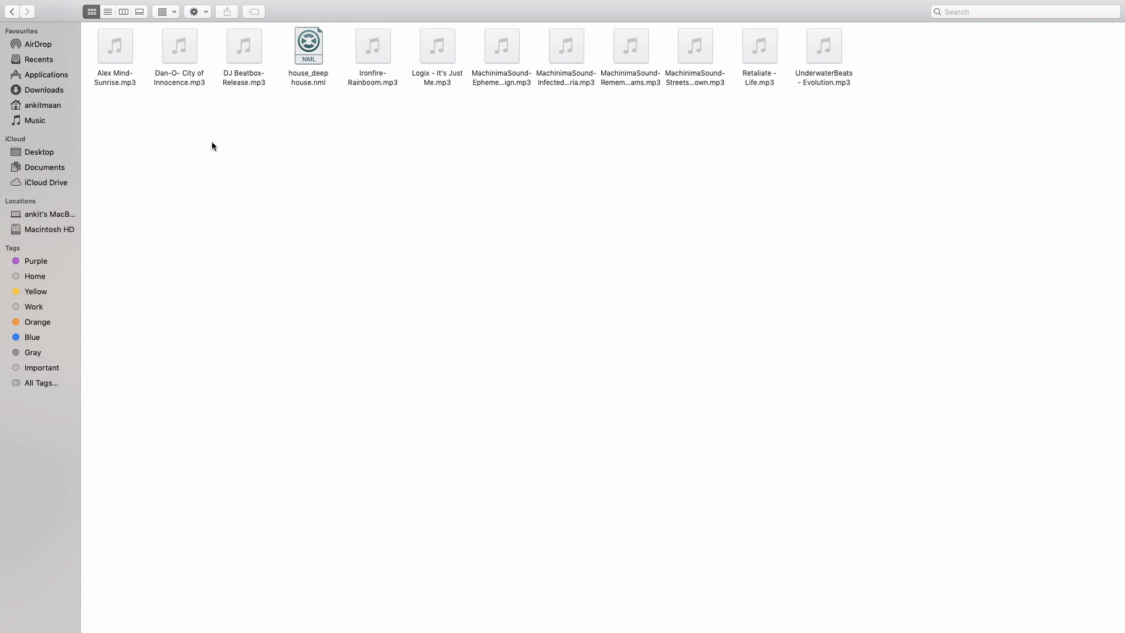
right_click(316, 39)
mouse_move(346, 58)
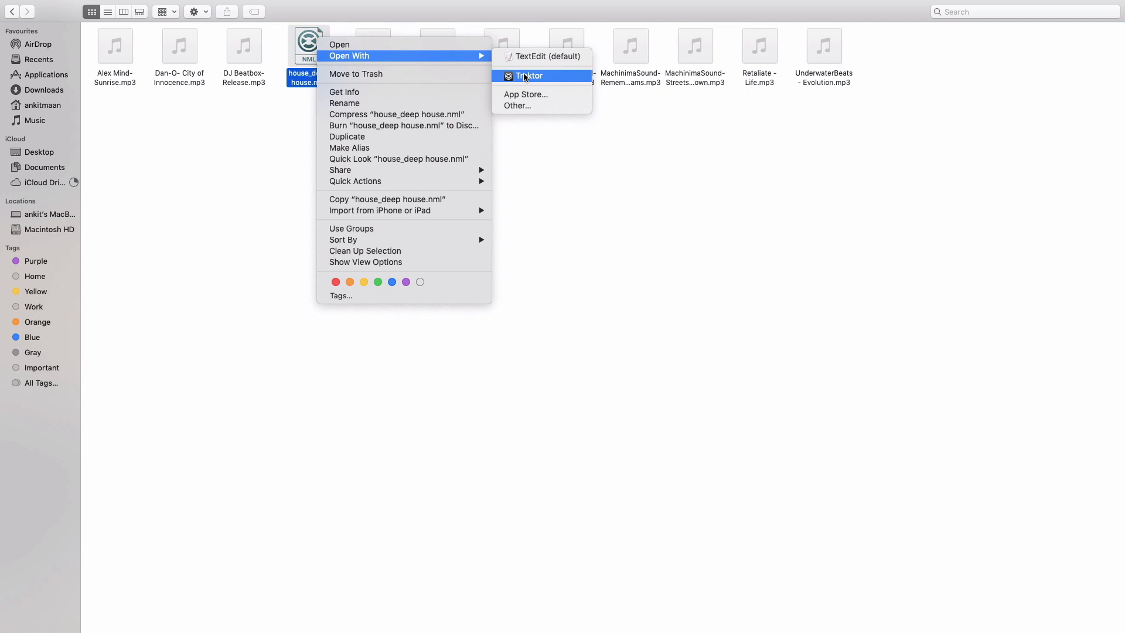
left_click(664, 130)
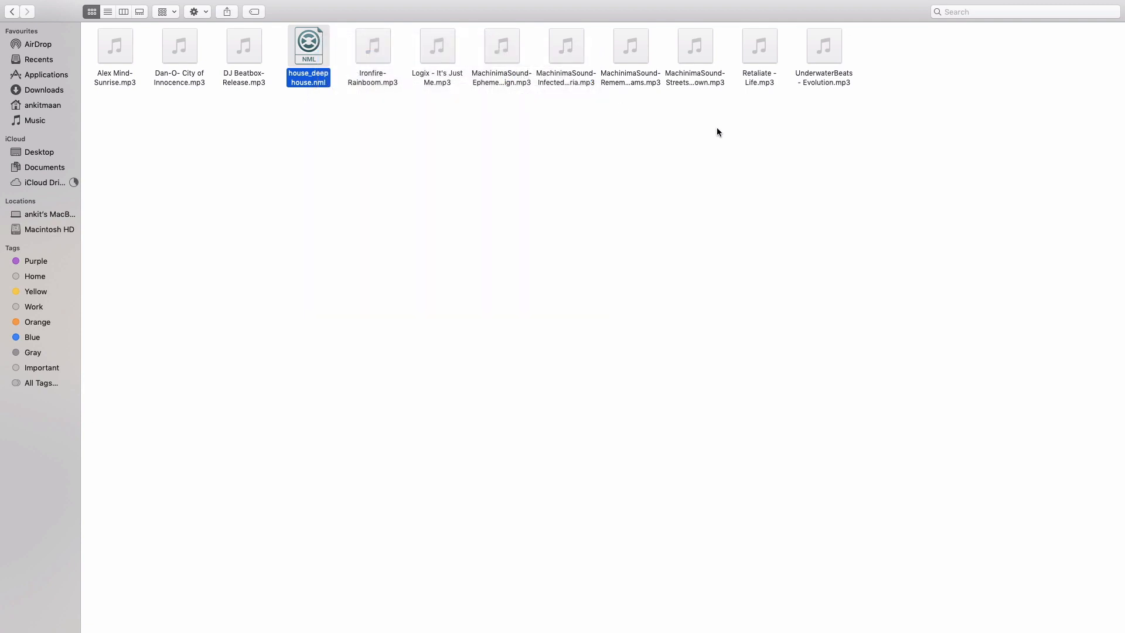
mouse_move(646, 45)
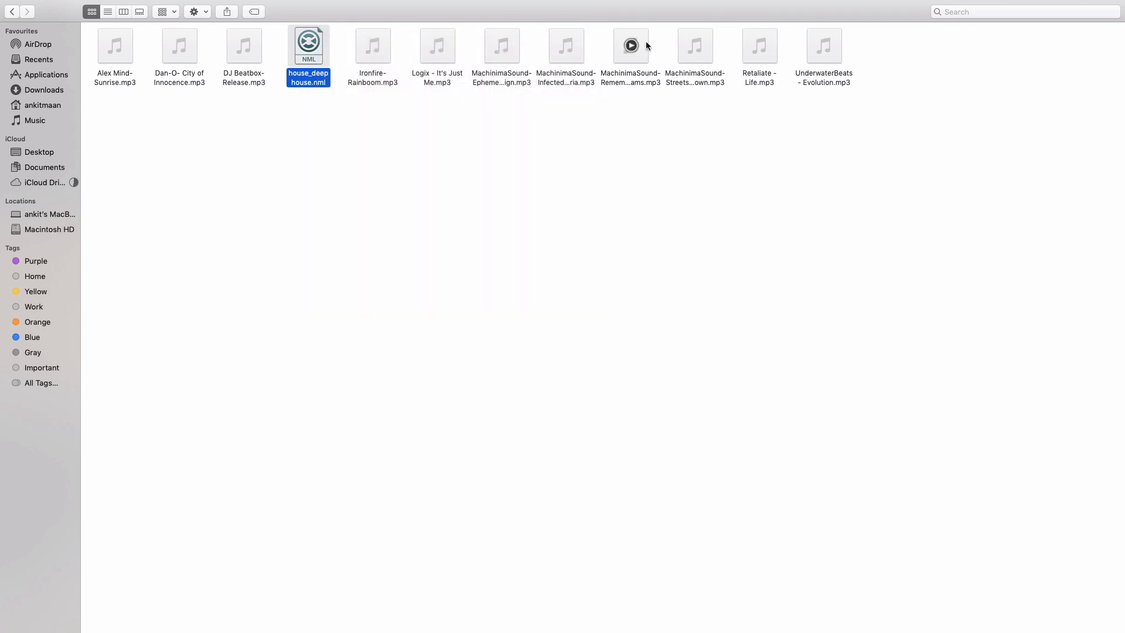